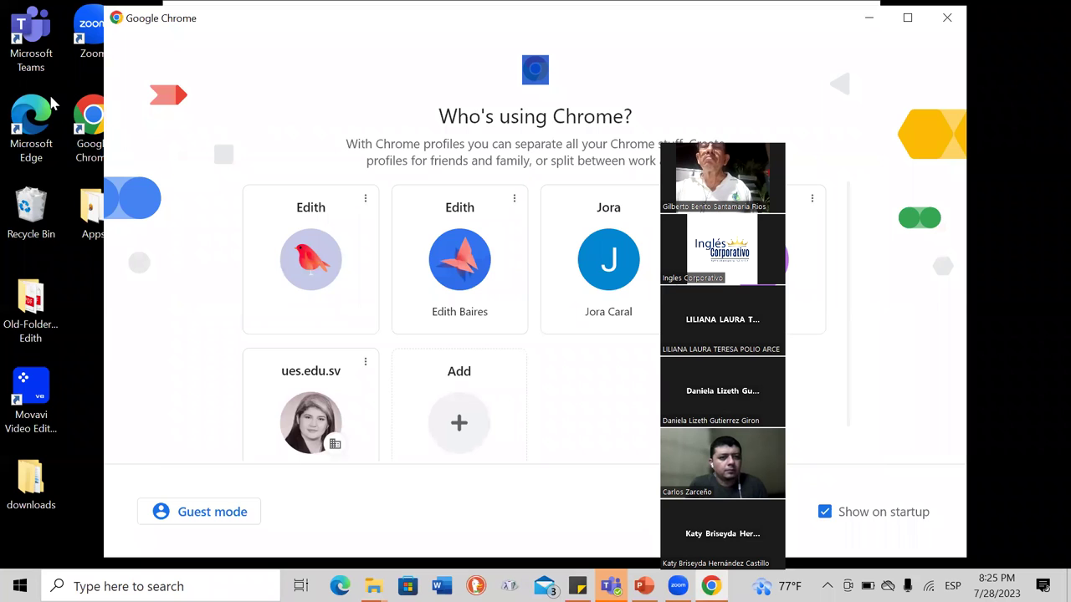
# Enter the Chrome profile with the butterfly picture and open the bookmarked CONTROL ASISTENCIA, NOTAS Y VIDEOS CAMPAÑA 07-2023 spreadsheet
pyautogui.click(464, 246)
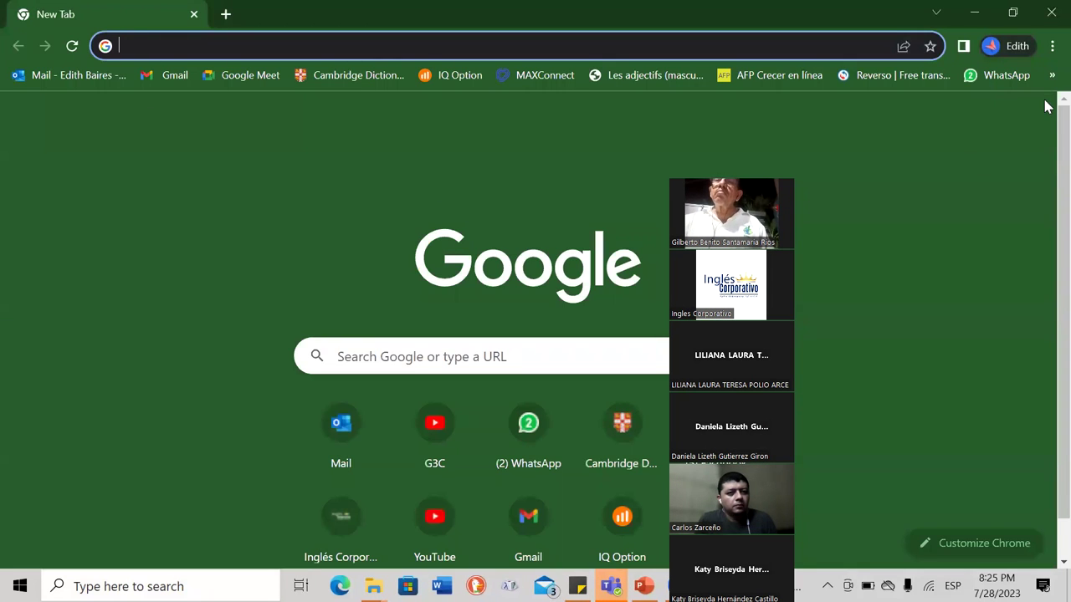
pyautogui.click(1052, 75)
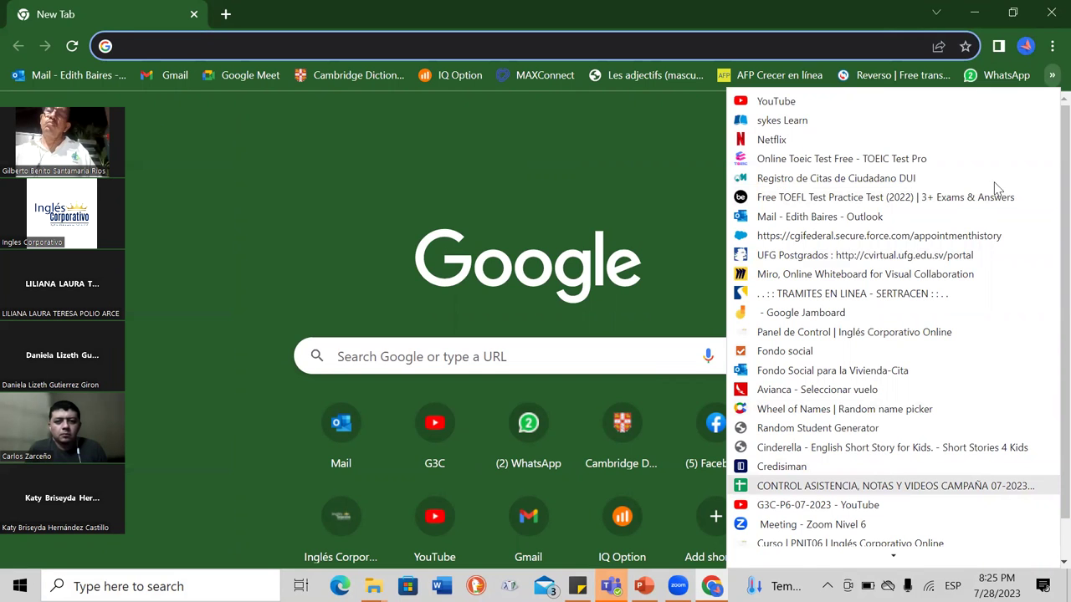
pyautogui.click(878, 486)
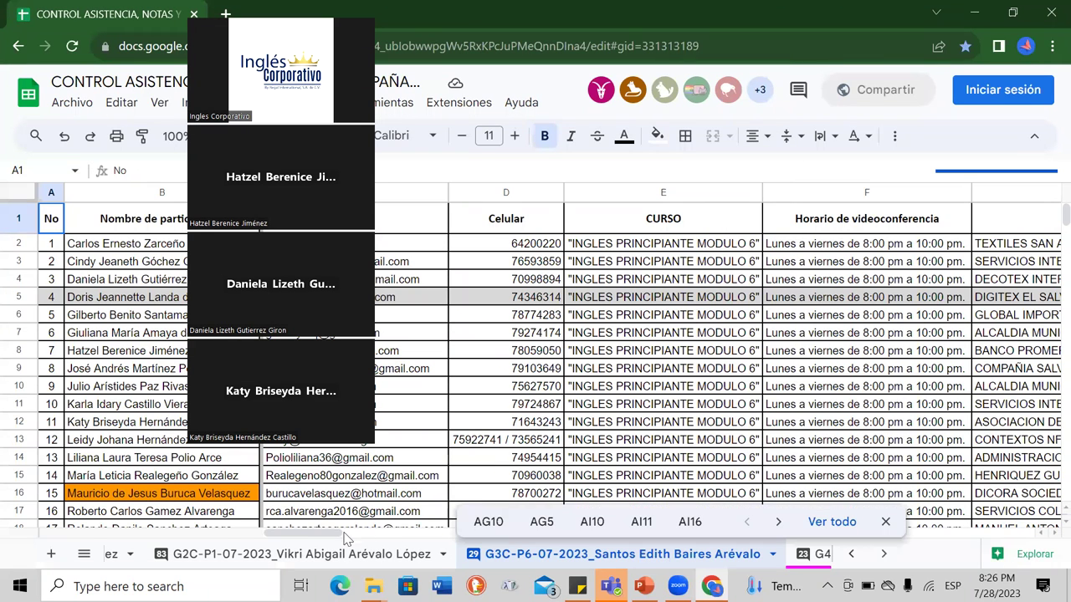
# Record attendance in the VIERNES 28 column for the first two participants: 1 in BL2 and 0 in BL3
pyautogui.hscroll(2, 344, 535)
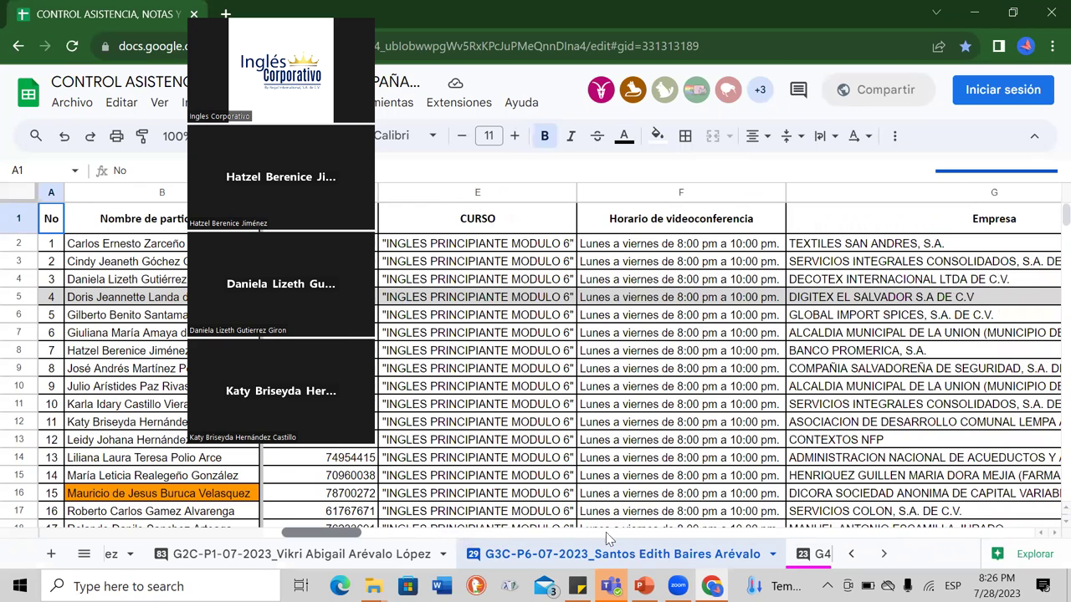
pyautogui.hscroll(20, 608, 535)
pyautogui.hscroll(8, 845, 527)
pyautogui.hscroll(-2, 888, 527)
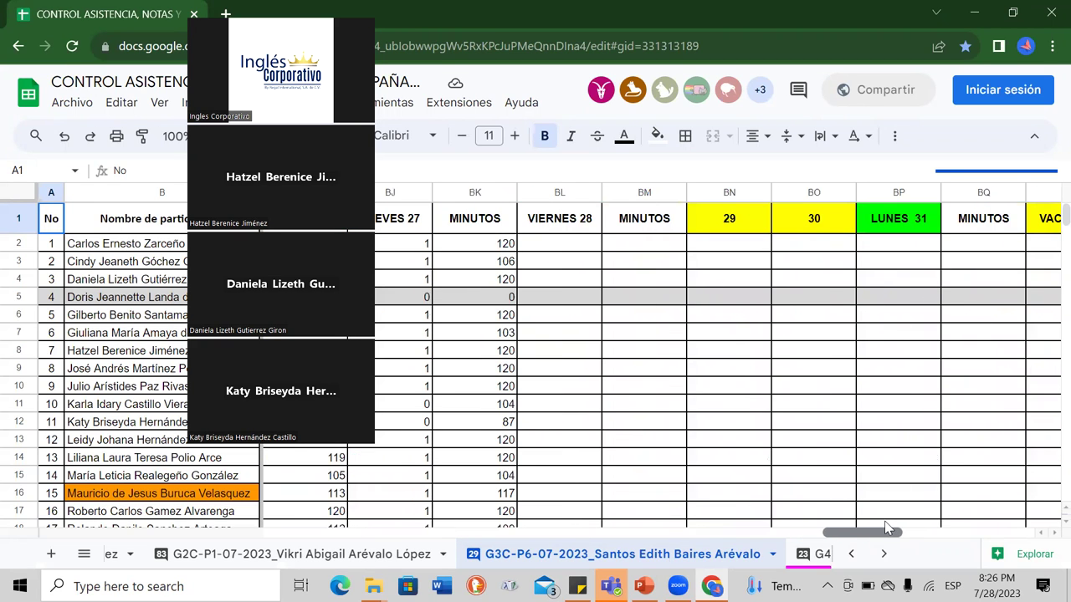
pyautogui.click(583, 245)
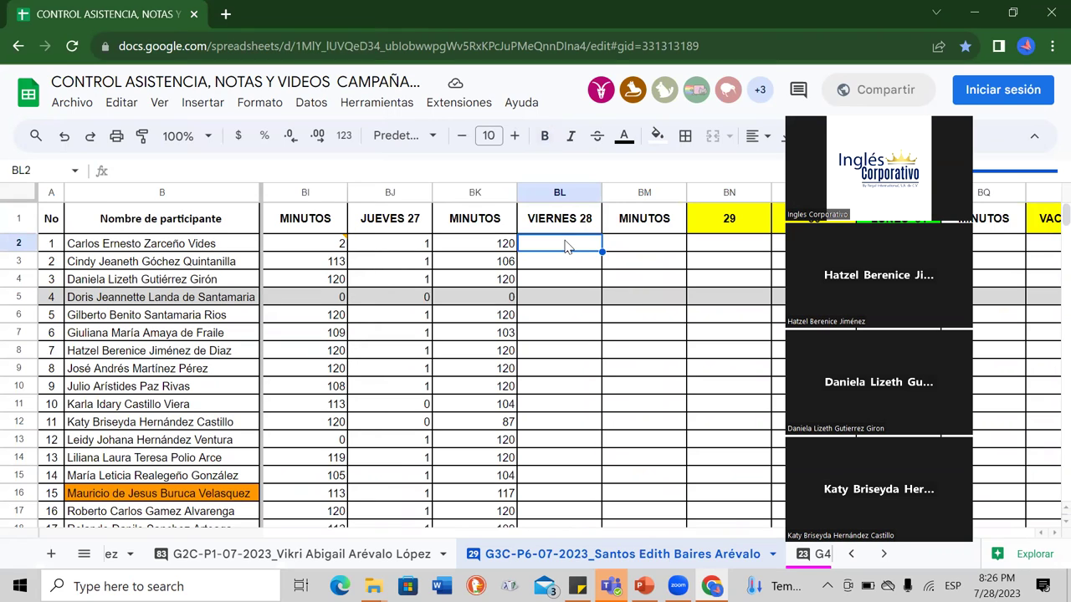
pyautogui.write('1')
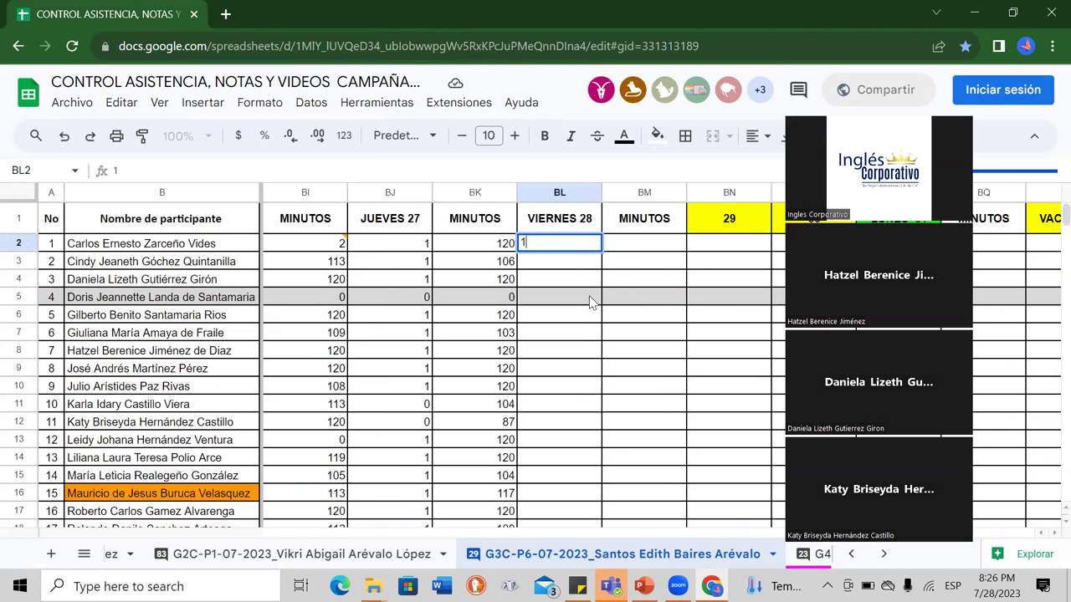
pyautogui.click(553, 265)
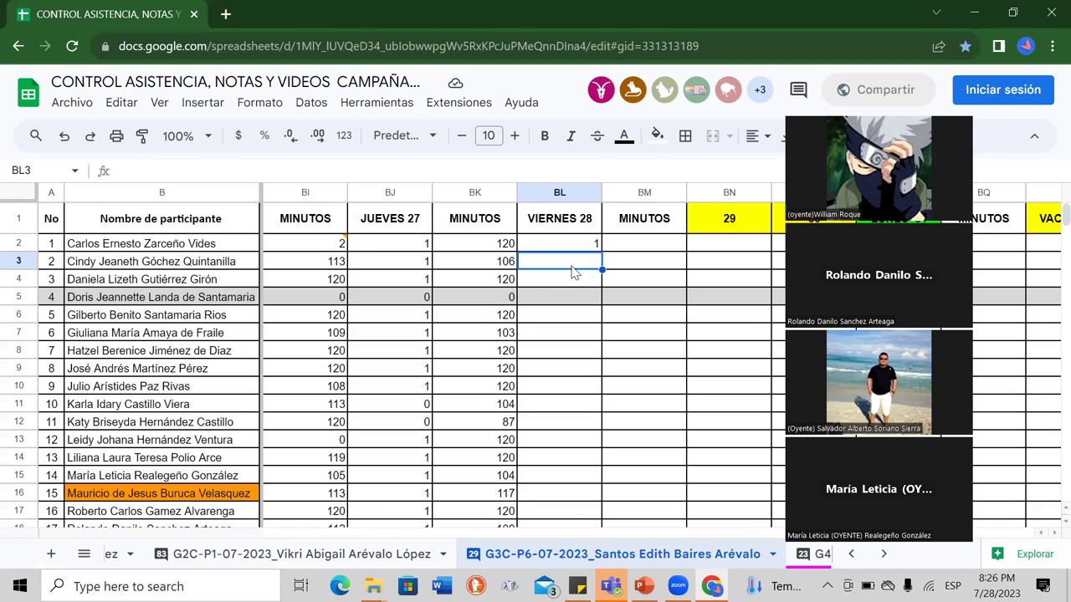
pyautogui.write('0')
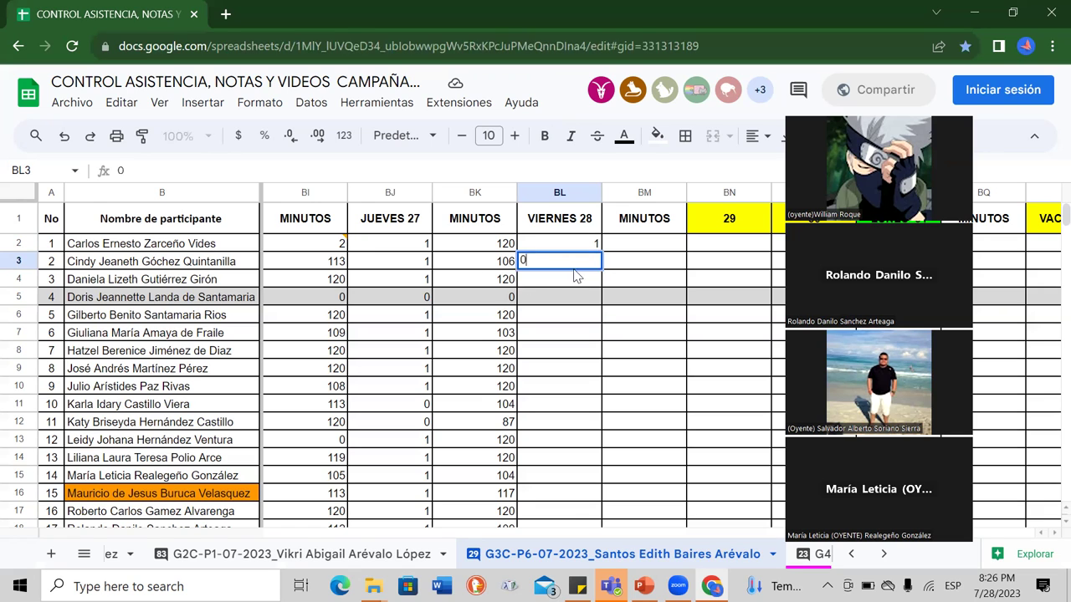
pyautogui.press('Return')
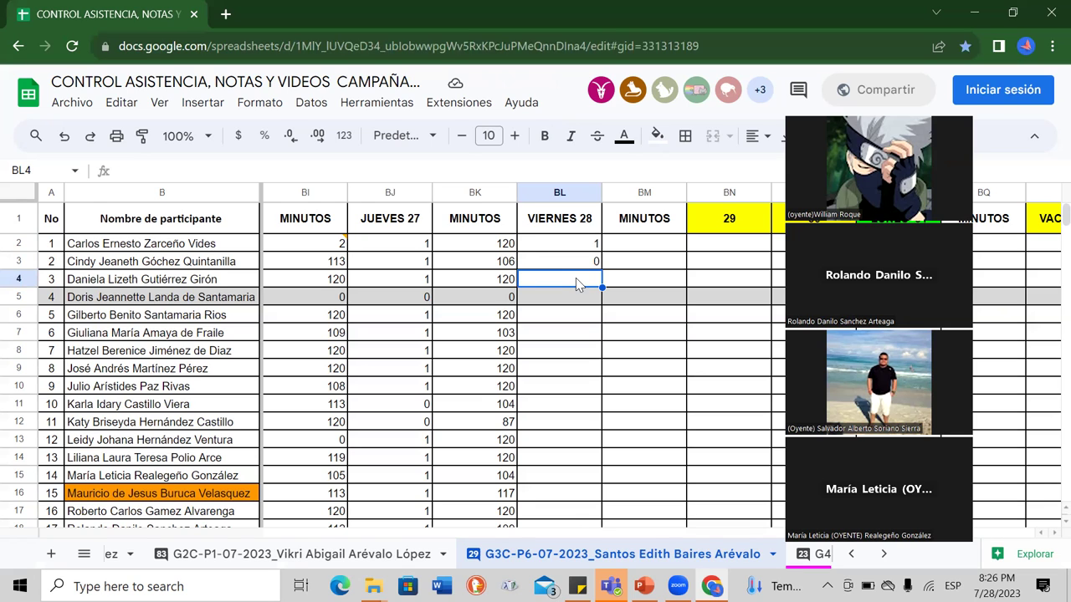
# Record VIERNES 28 attendance for participants 3 to 5: 1 in BL4, 0 in BL5 and 1 in BL6
pyautogui.write('1')
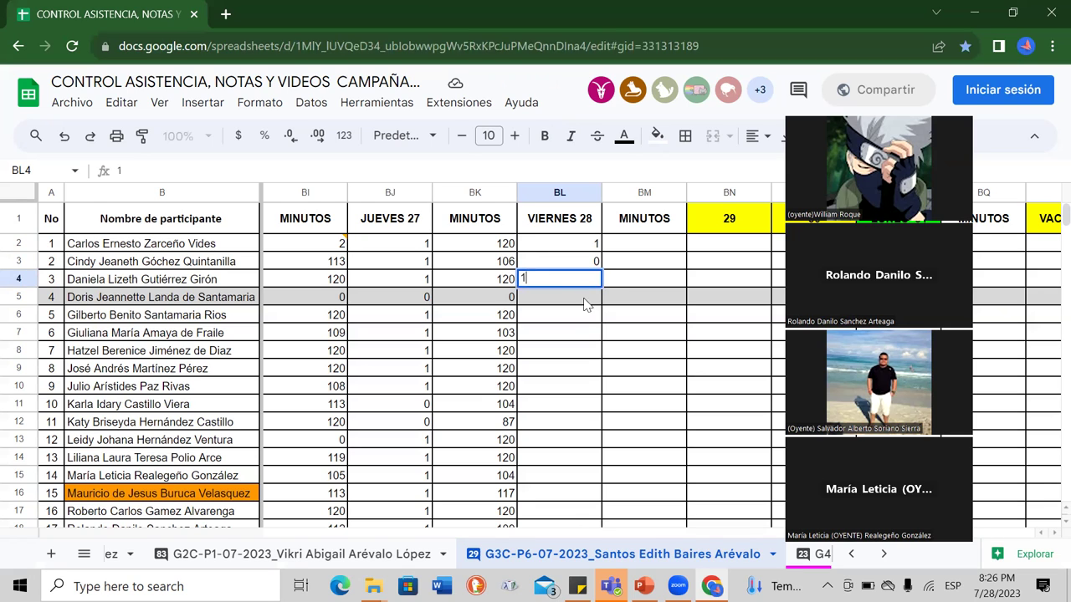
pyautogui.press('Return')
pyautogui.write('0')
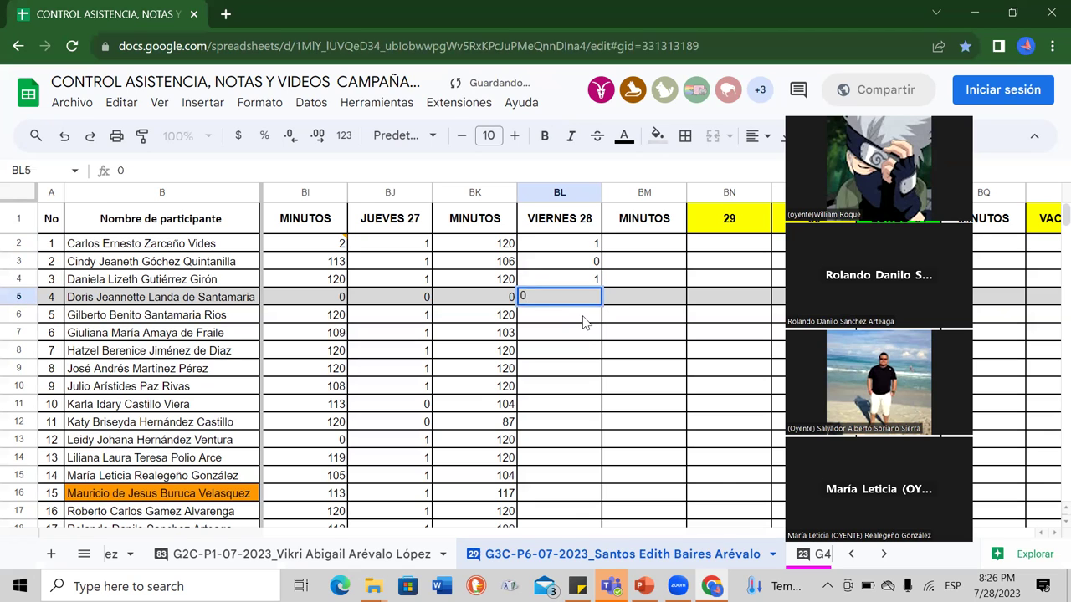
pyautogui.press('Return')
pyautogui.write('1')
pyautogui.press('Return')
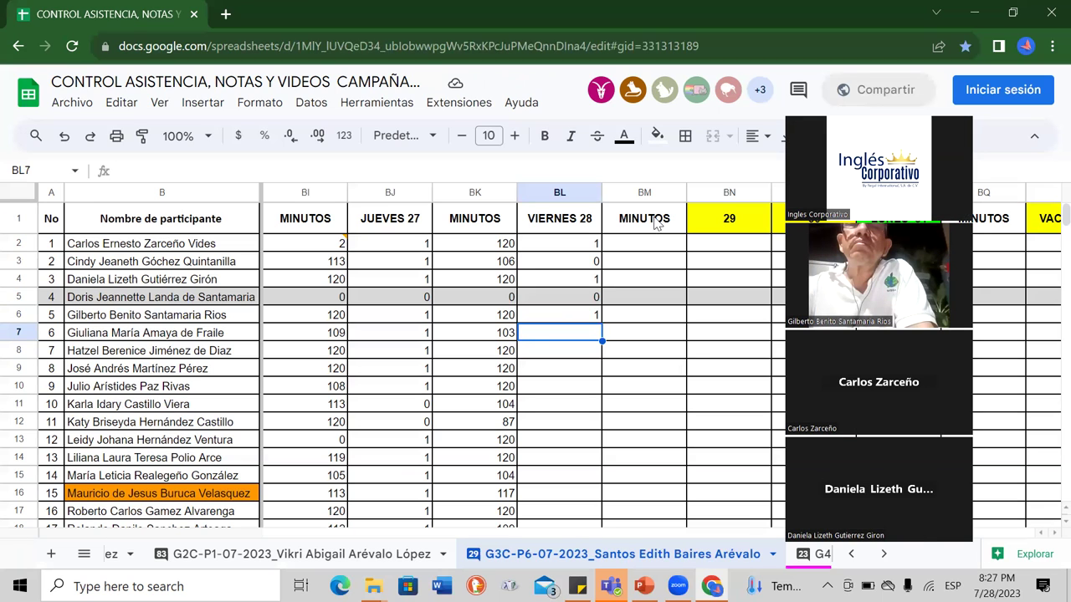
# Record VIERNES 28 attendance for participants 6 to 9: 0 in BL7, 1 in BL8, and 0 in BL9 and BL10
pyautogui.write('0')
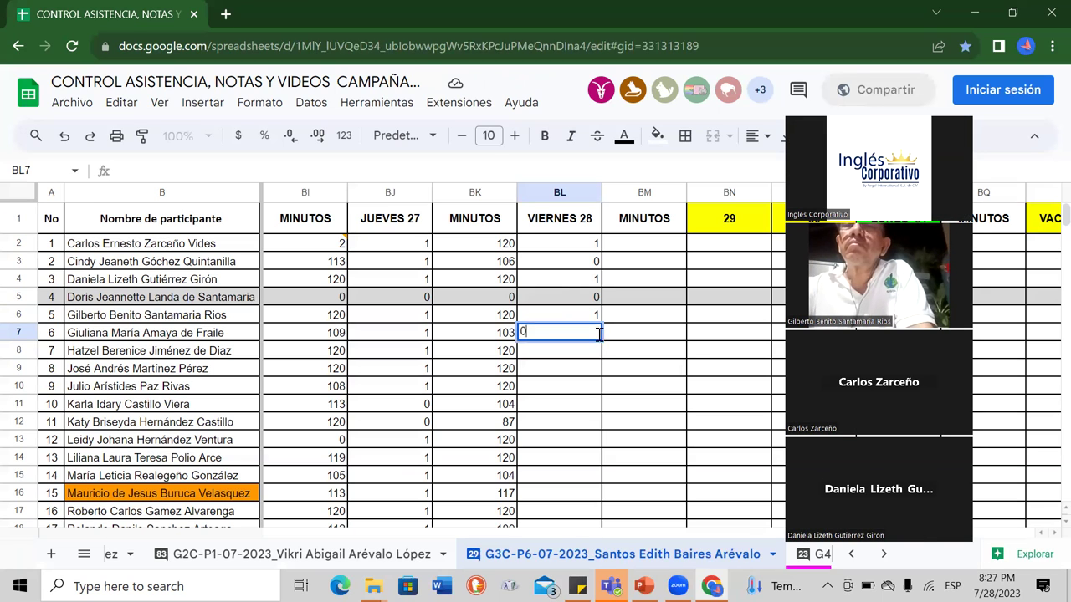
pyautogui.press('Return')
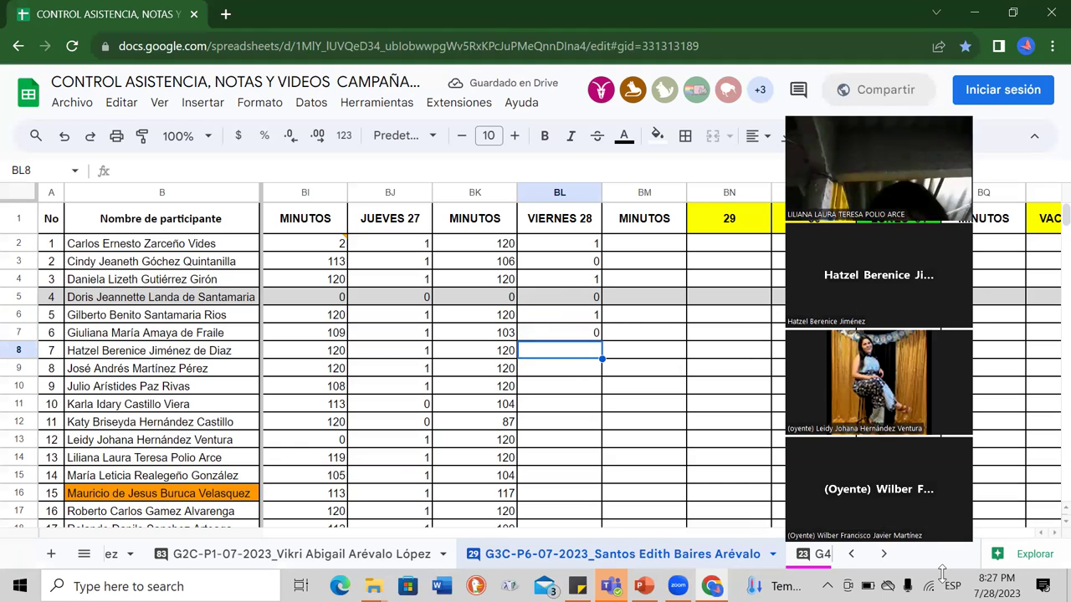
pyautogui.write('1')
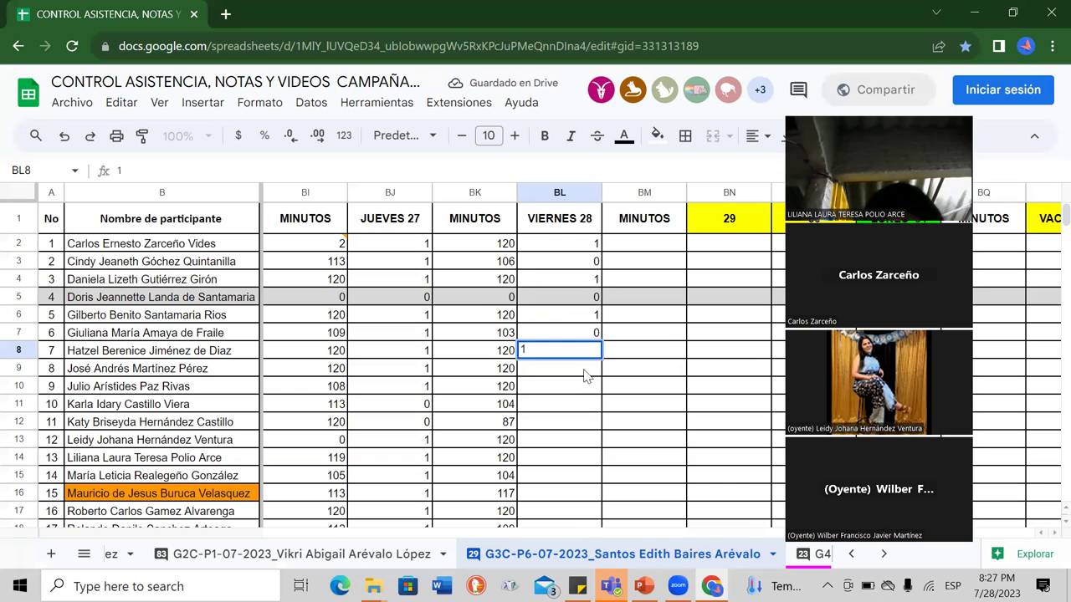
pyautogui.press('Return')
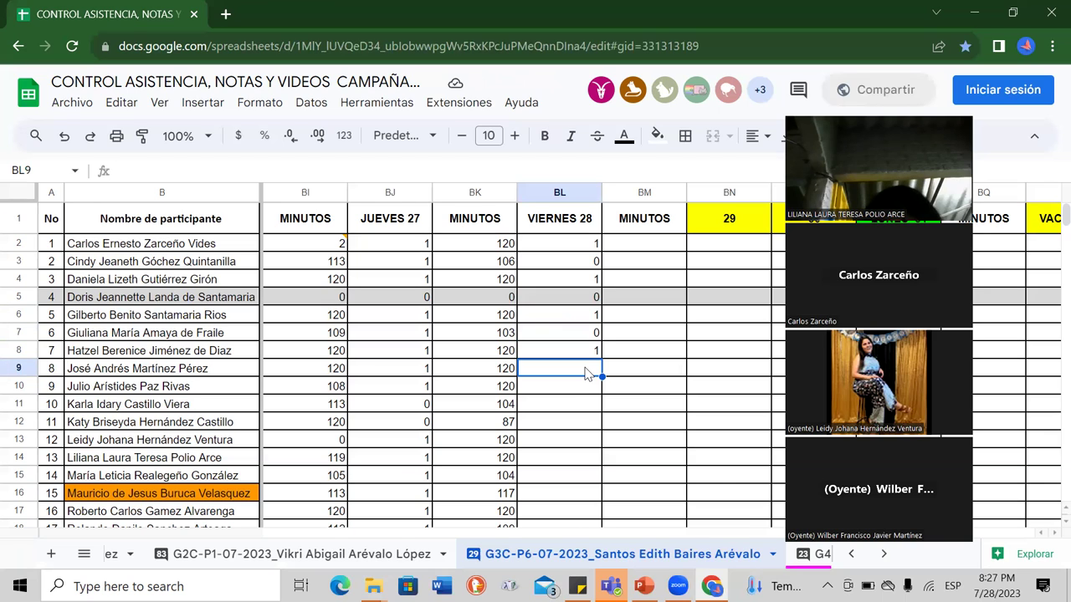
pyautogui.moveTo(338, 244)
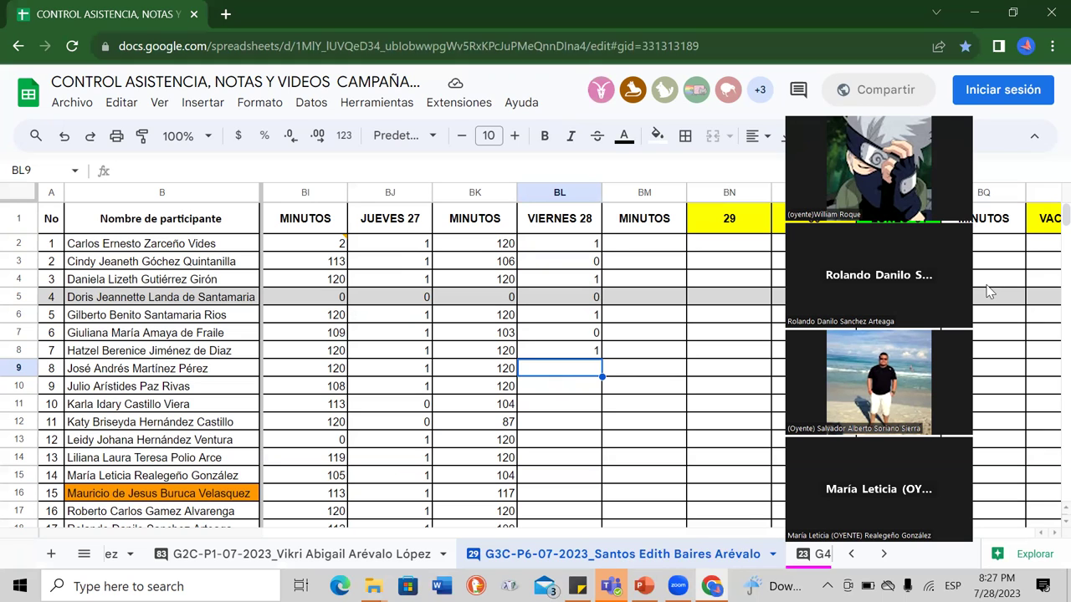
pyautogui.write('0')
pyautogui.press('Return')
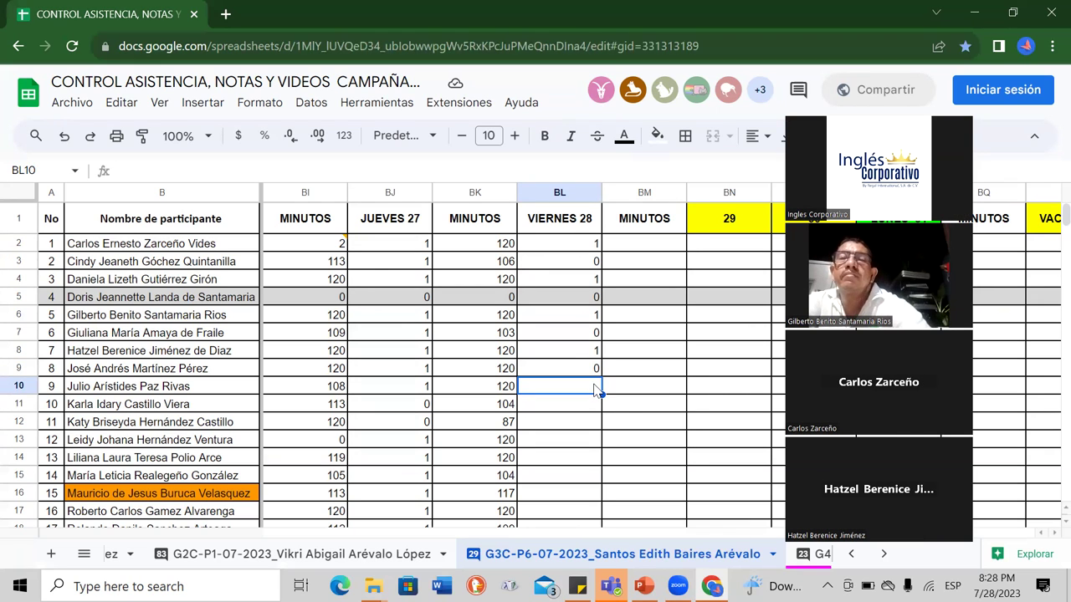
pyautogui.write('0')
pyautogui.press('Return')
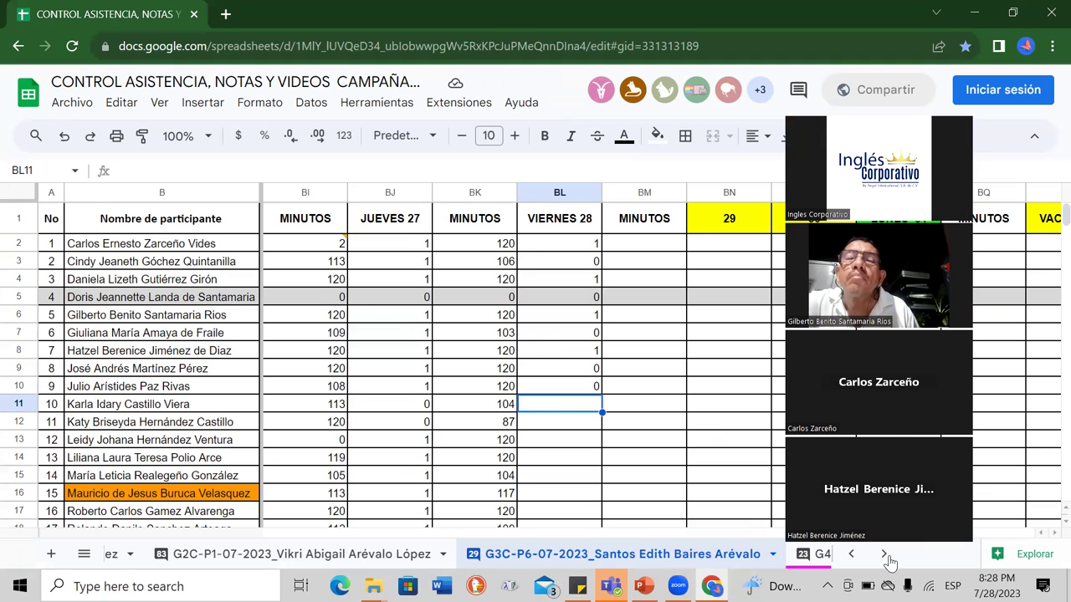
# Record VIERNES 28 attendance for participants 10 and 11: 0 in BL11 and 1 in BL12
pyautogui.click(596, 388)
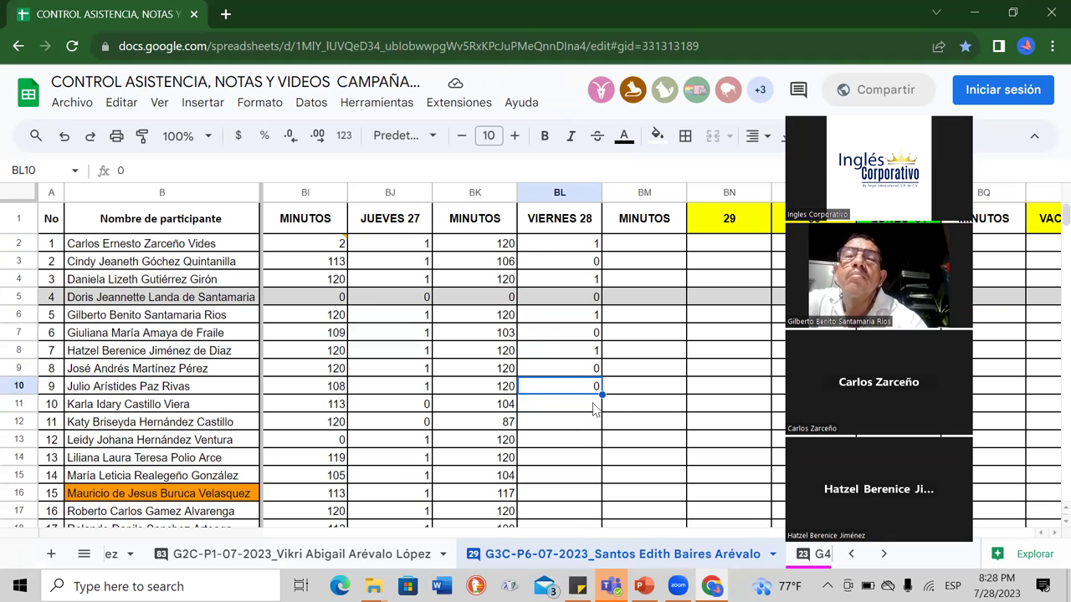
pyautogui.click(592, 406)
pyautogui.write('0')
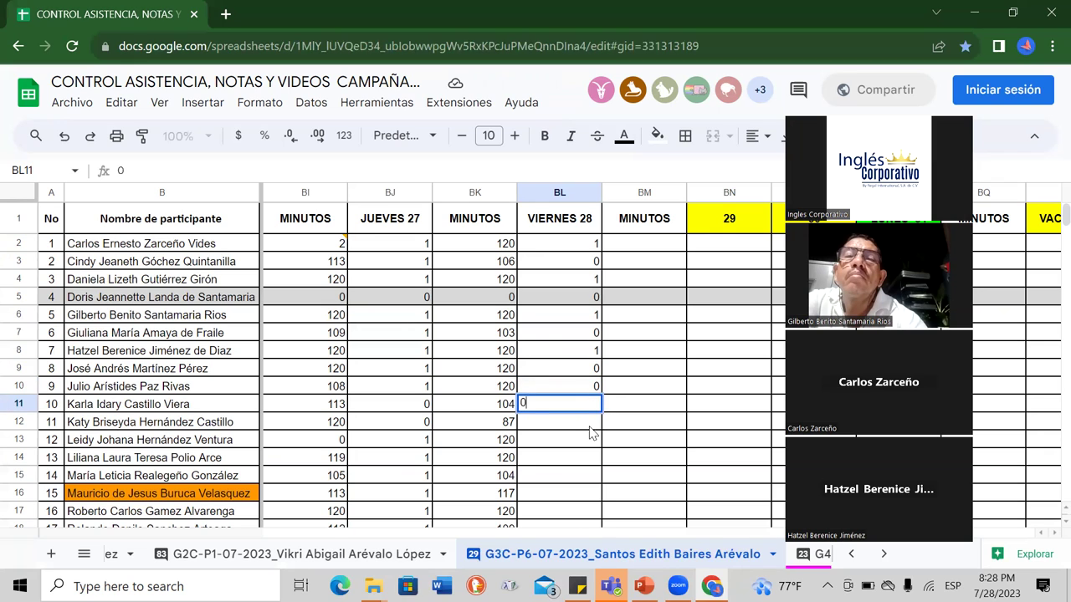
pyautogui.click(591, 426)
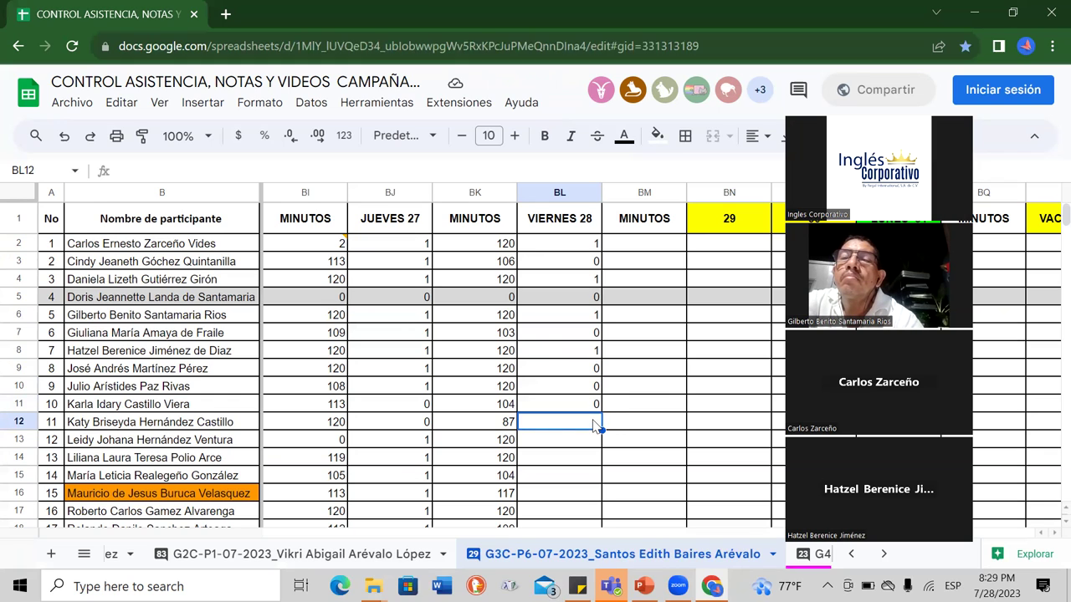
pyautogui.write('1')
pyautogui.press('Return')
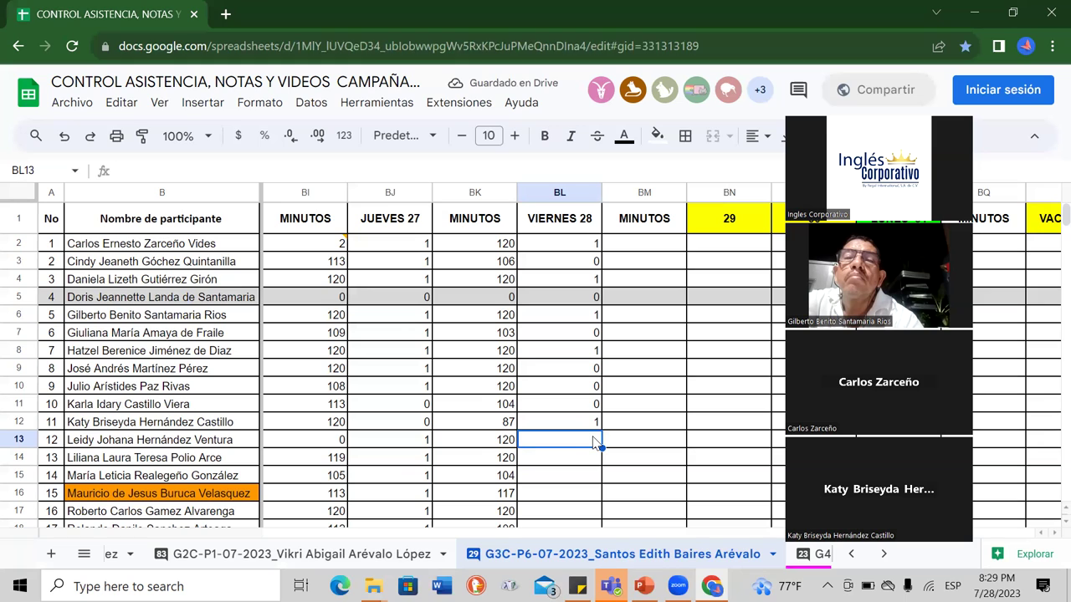
# Record VIERNES 28 attendance for participants 12 and 13: 0 in BL13 and 1 in BL14
pyautogui.write('0')
pyautogui.press('Return')
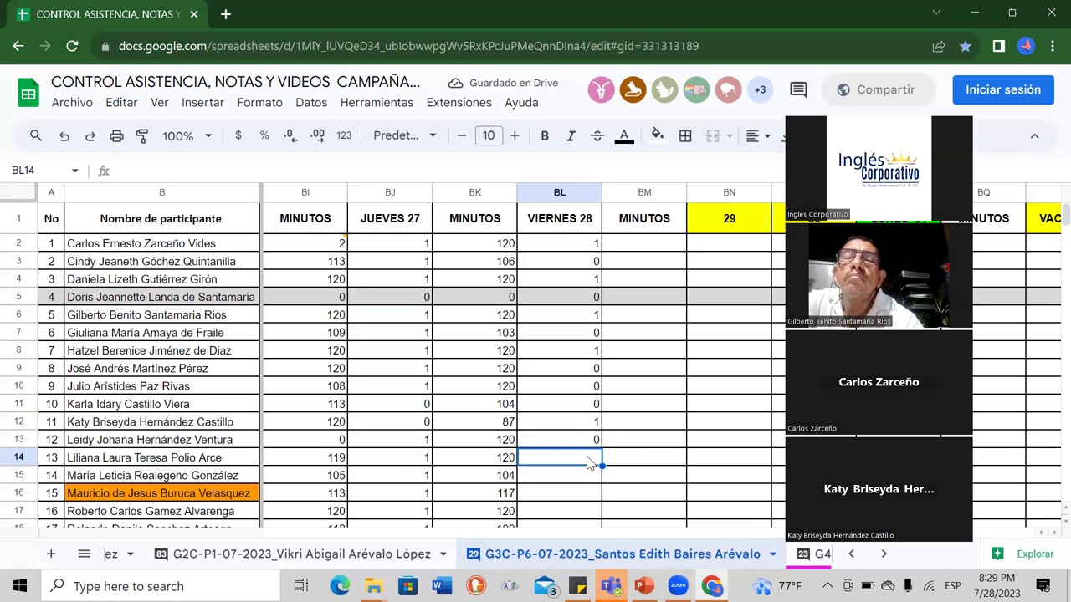
pyautogui.write('1')
pyautogui.press('Return')
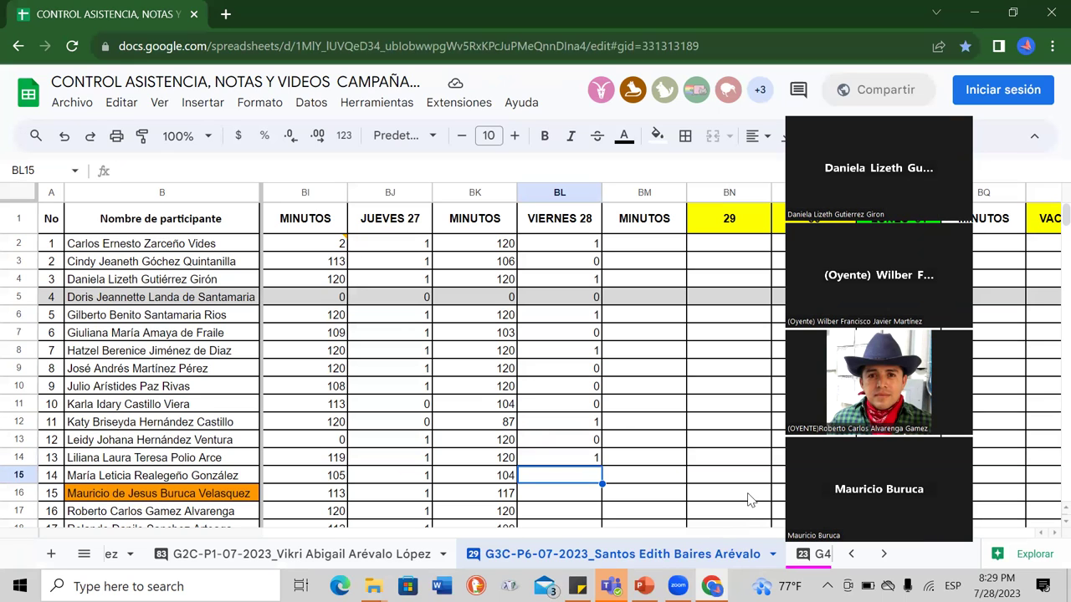
# Mark participant 14 as present on VIERNES 28 by entering 1 in BL15
pyautogui.click(586, 441)
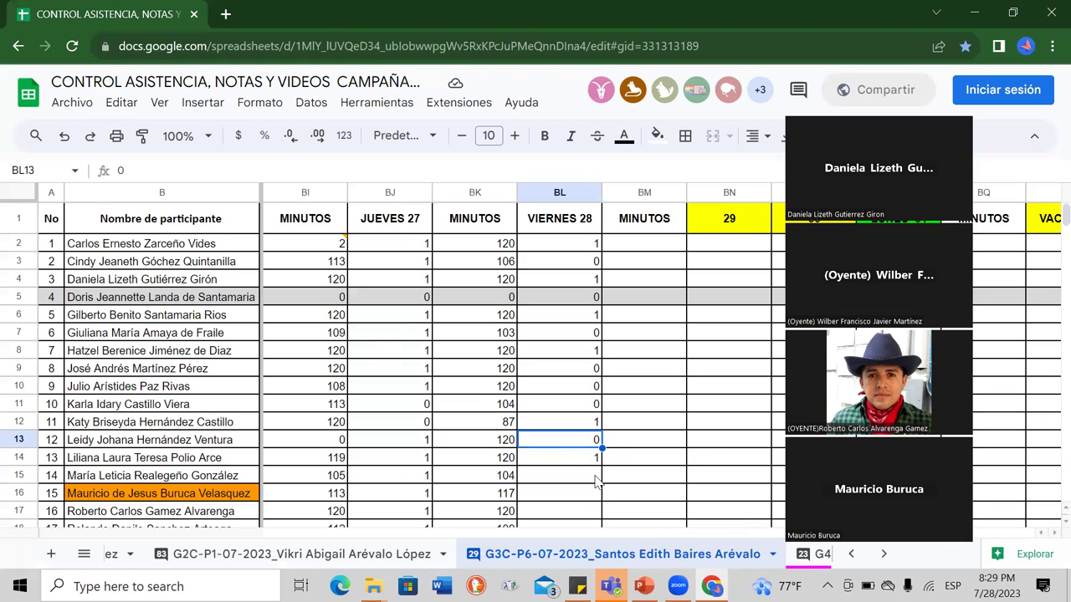
pyautogui.click(594, 474)
pyautogui.write('1')
pyautogui.press('Return')
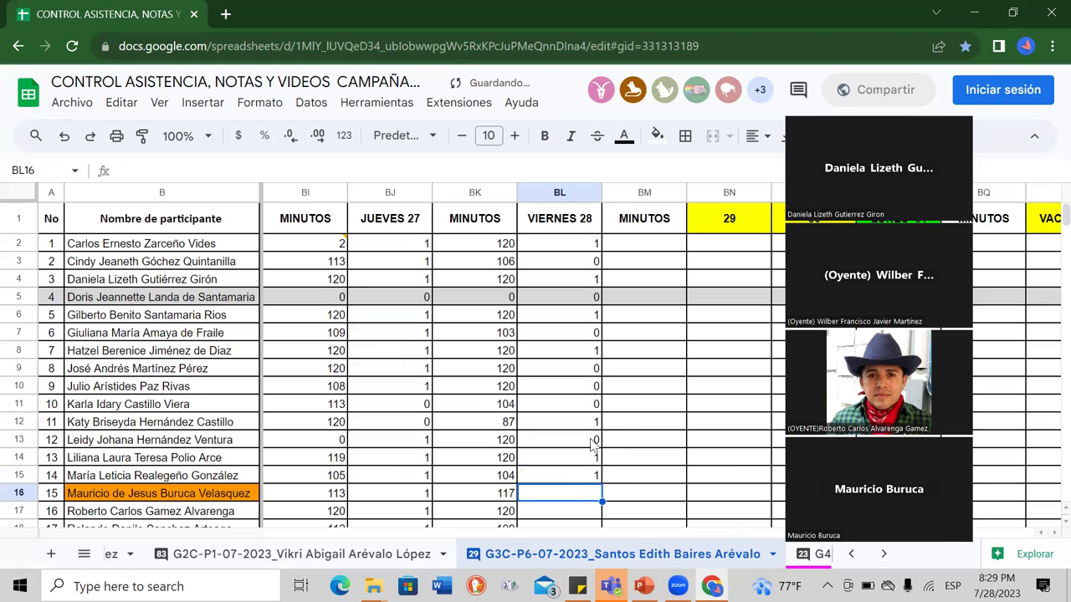
# Check the VIERNES 28 absence entries in BL13, BL11, BL10, BL9 and BL3
pyautogui.click(593, 443)
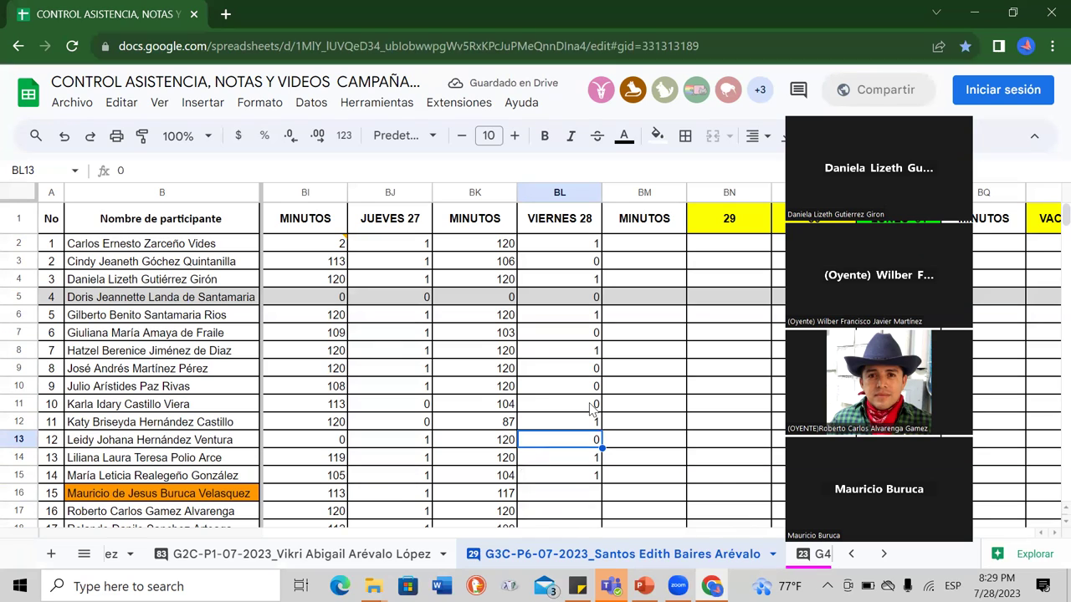
pyautogui.click(592, 407)
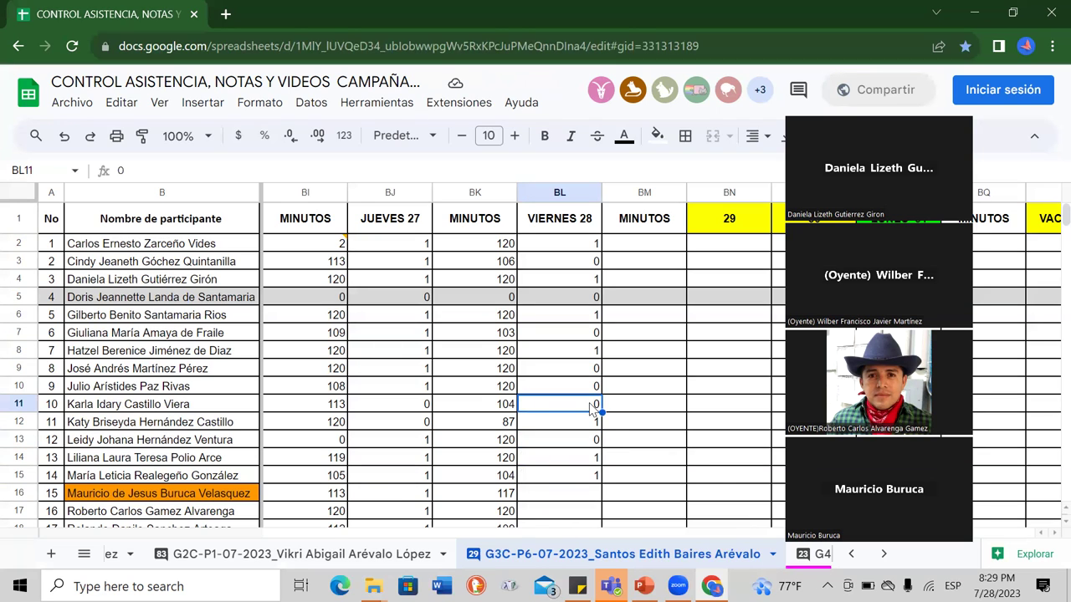
pyautogui.click(578, 387)
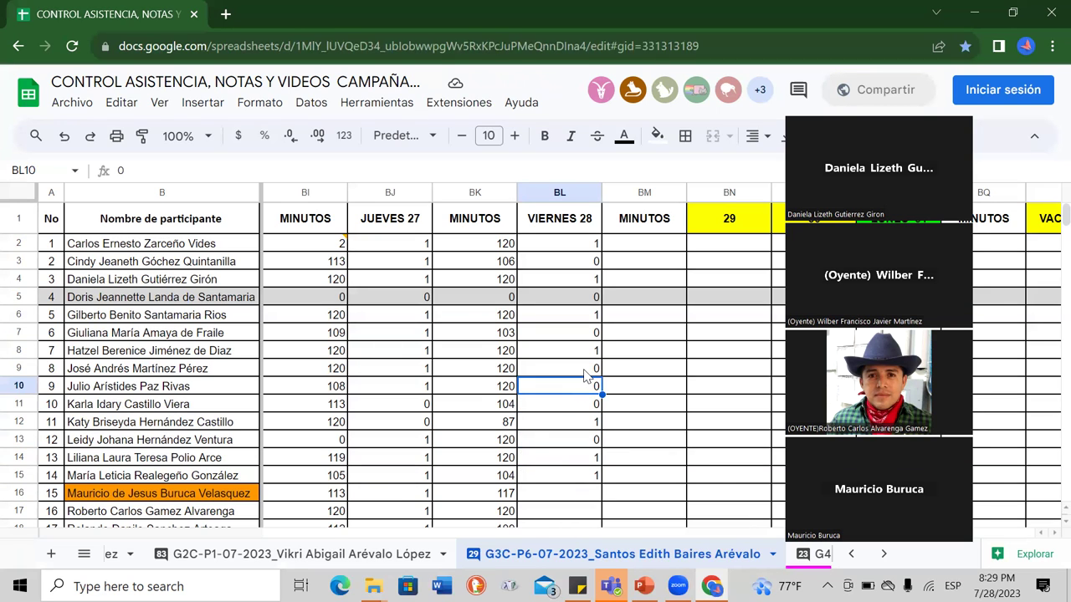
pyautogui.click(584, 369)
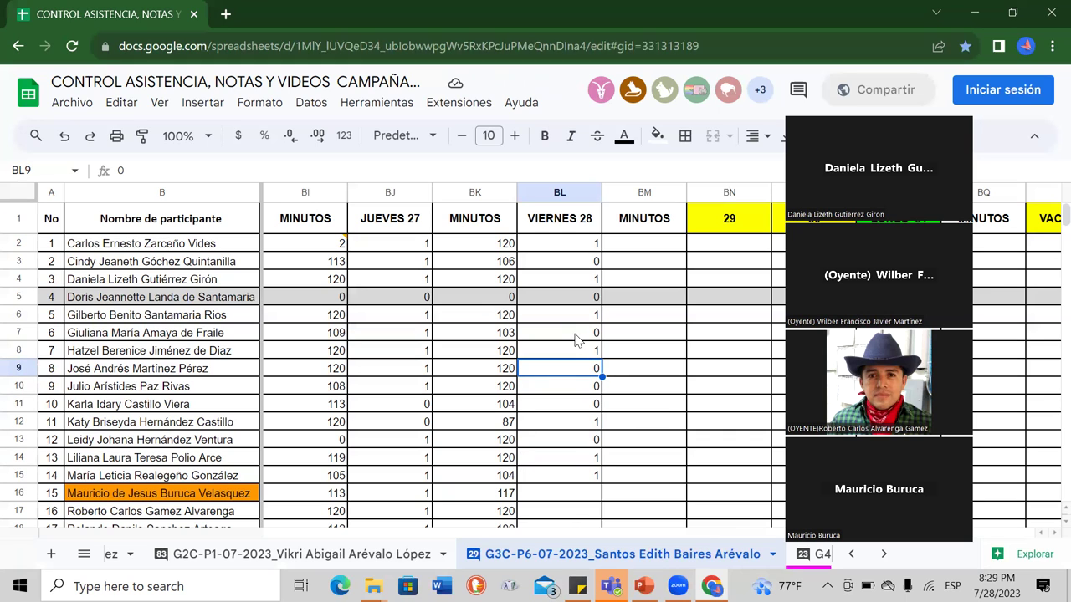
pyautogui.click(585, 264)
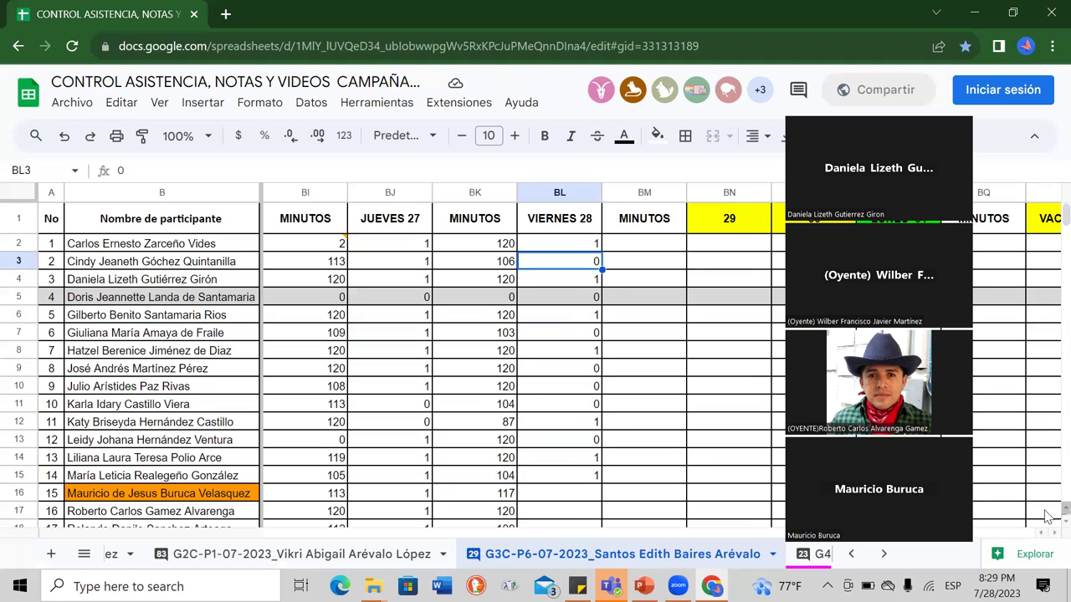
# Mark participants 15 and 16 as present on VIERNES 28 by entering 1 in BL16 and BL17
pyautogui.click(584, 495)
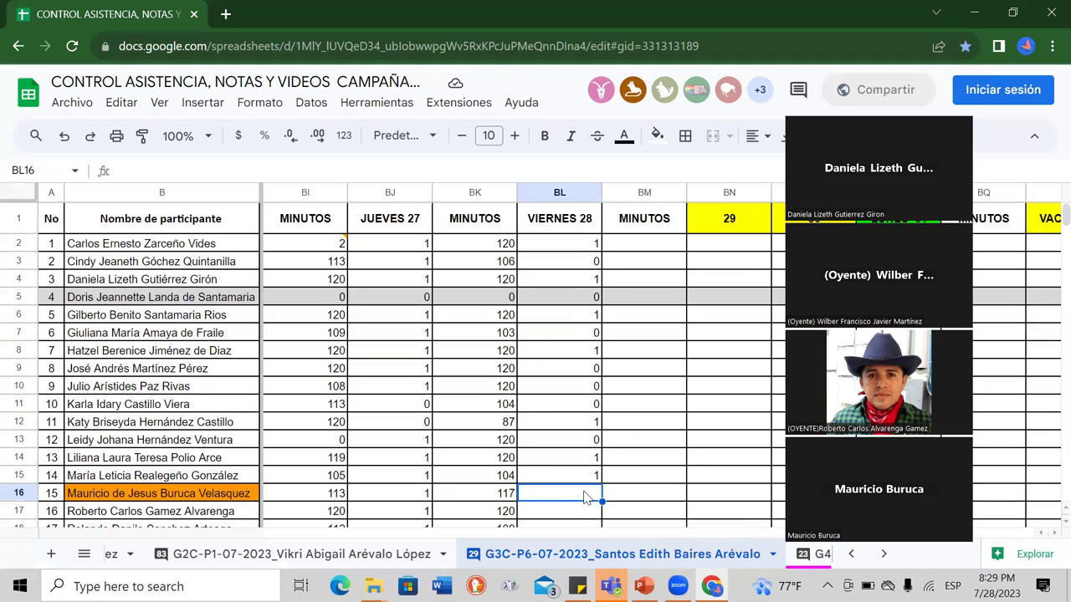
pyautogui.write('1')
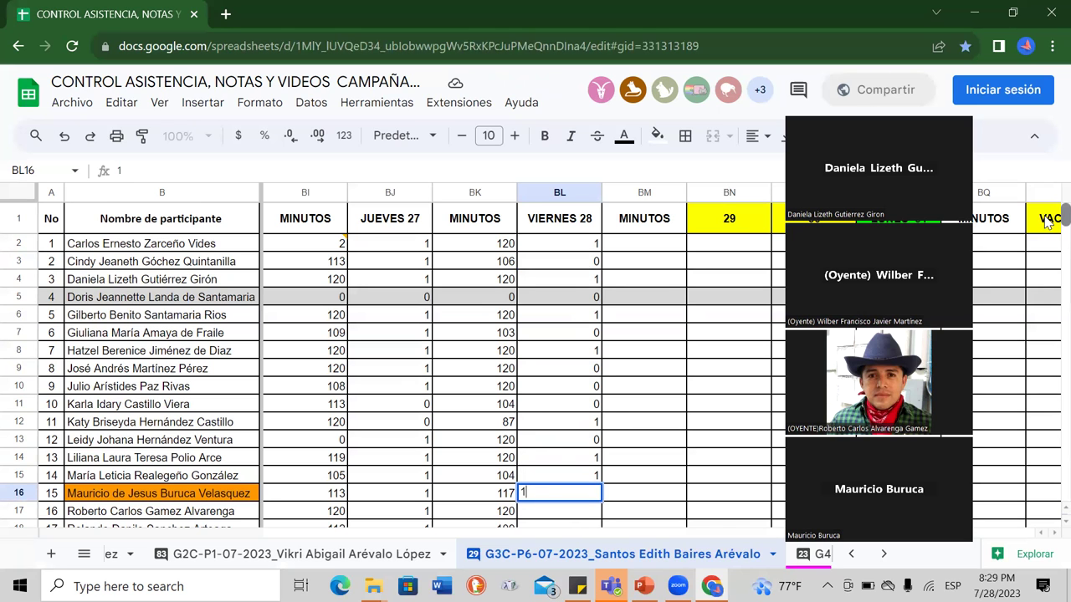
pyautogui.scroll(-4, 1046, 227)
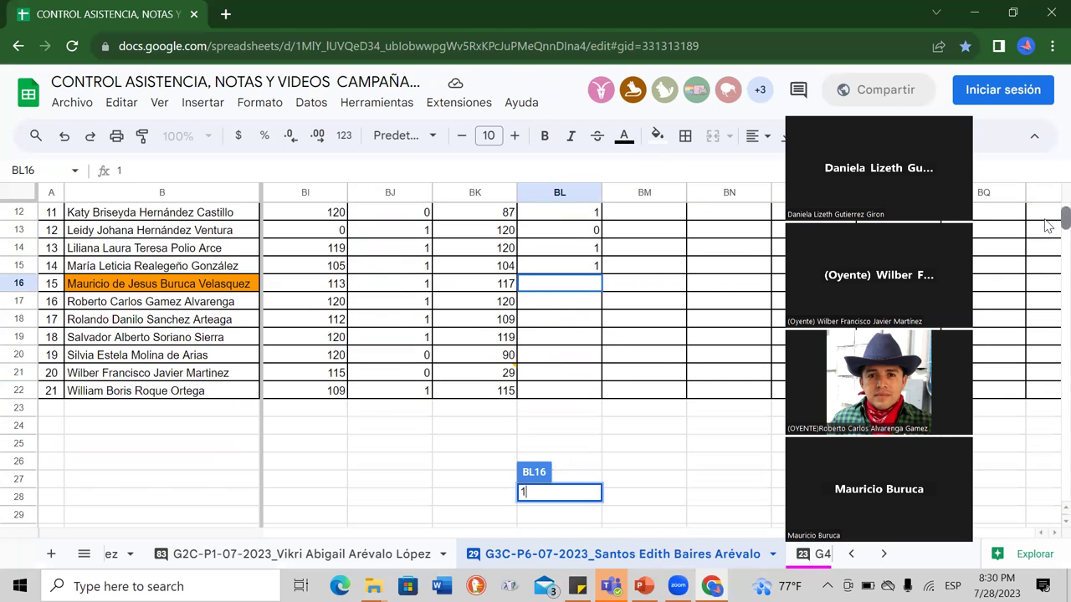
pyautogui.click(590, 284)
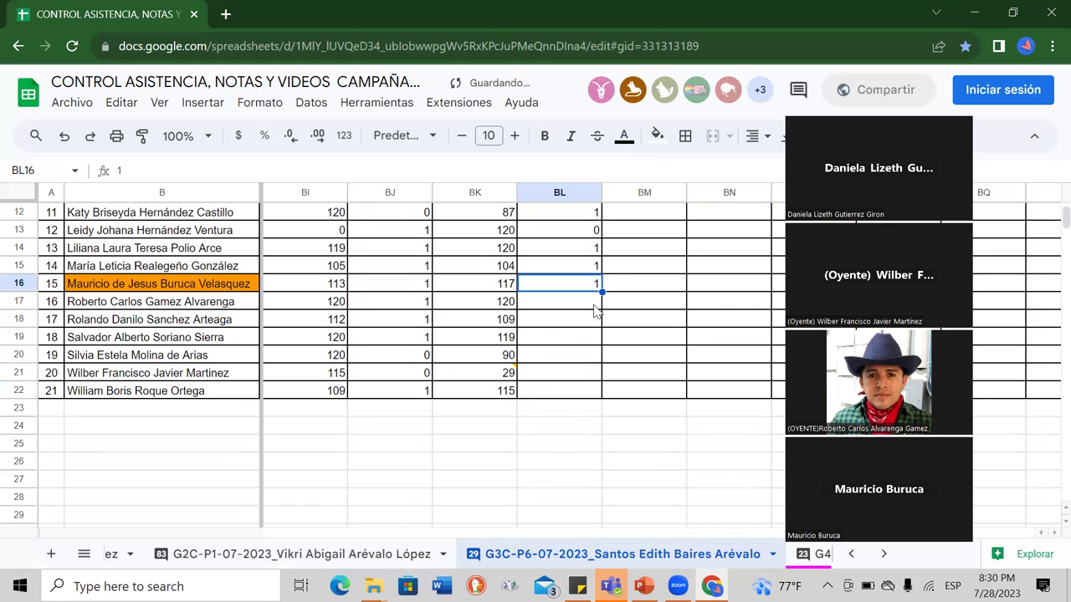
pyautogui.click(592, 306)
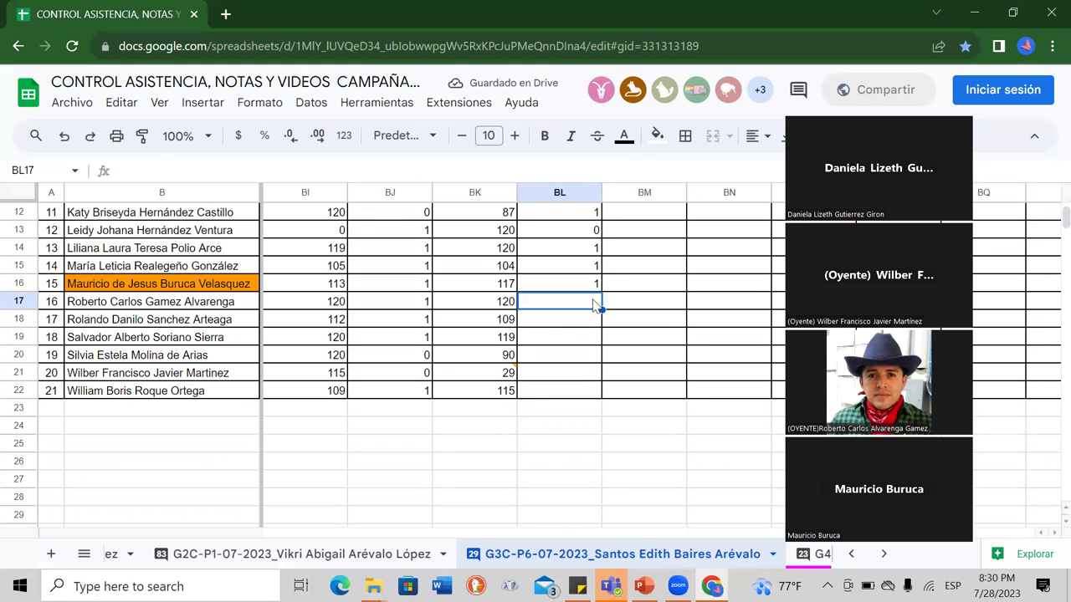
pyautogui.write('1')
# Mark participants 17 and 18 as present on VIERNES 28 by entering 1 in BL18 and BL19
pyautogui.click(586, 322)
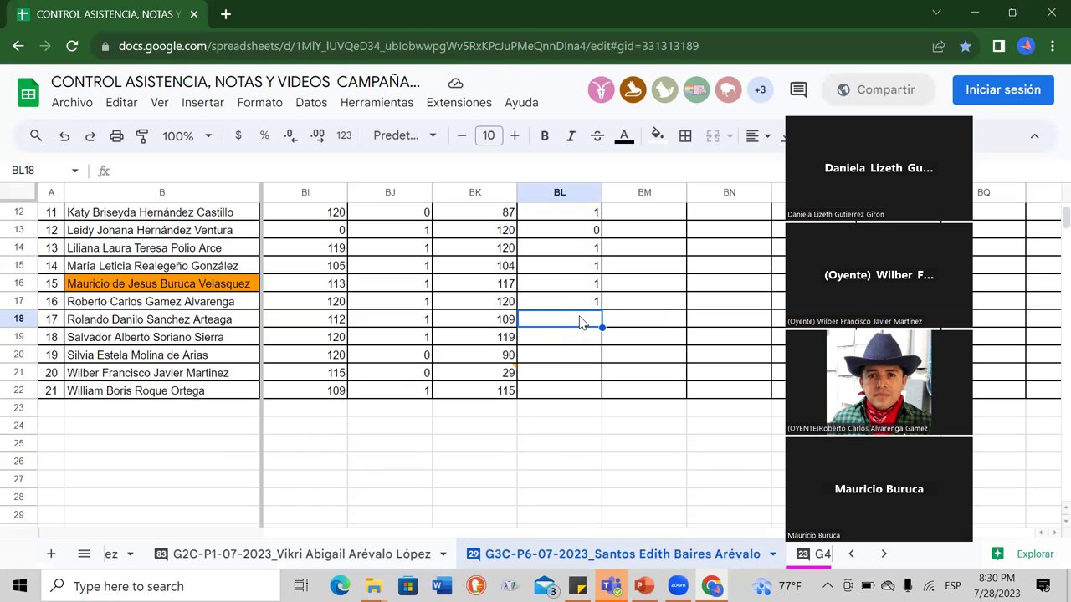
pyautogui.write('1')
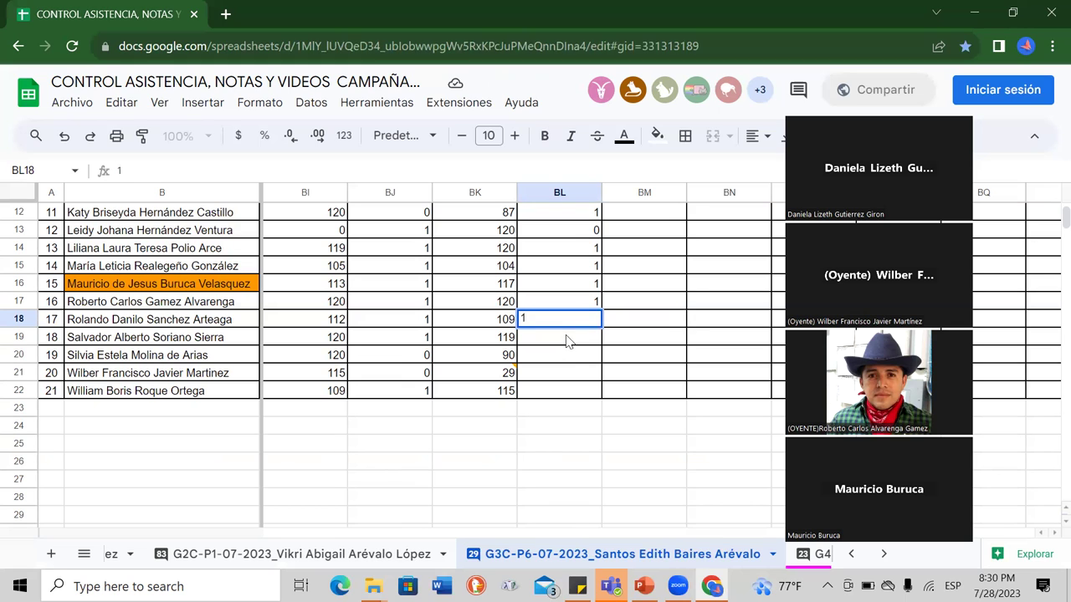
pyautogui.press('Return')
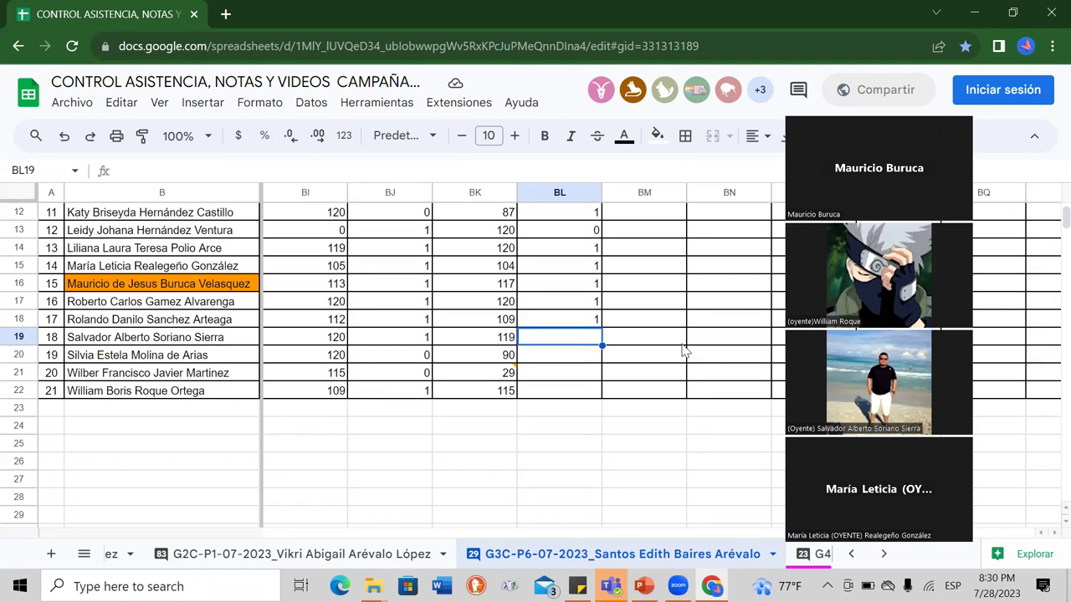
pyautogui.click(880, 554)
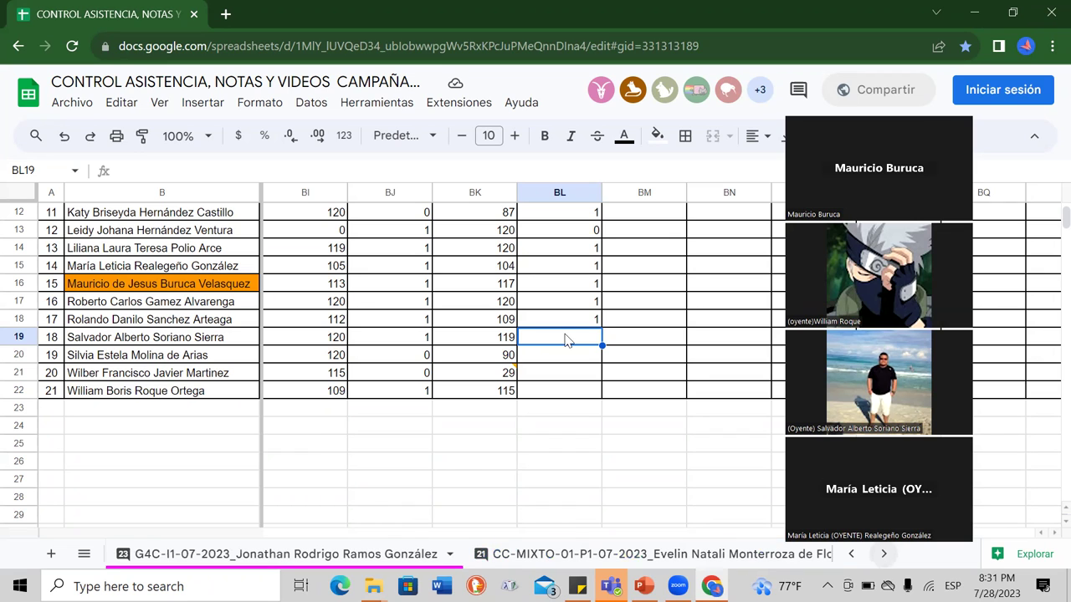
pyautogui.write('1')
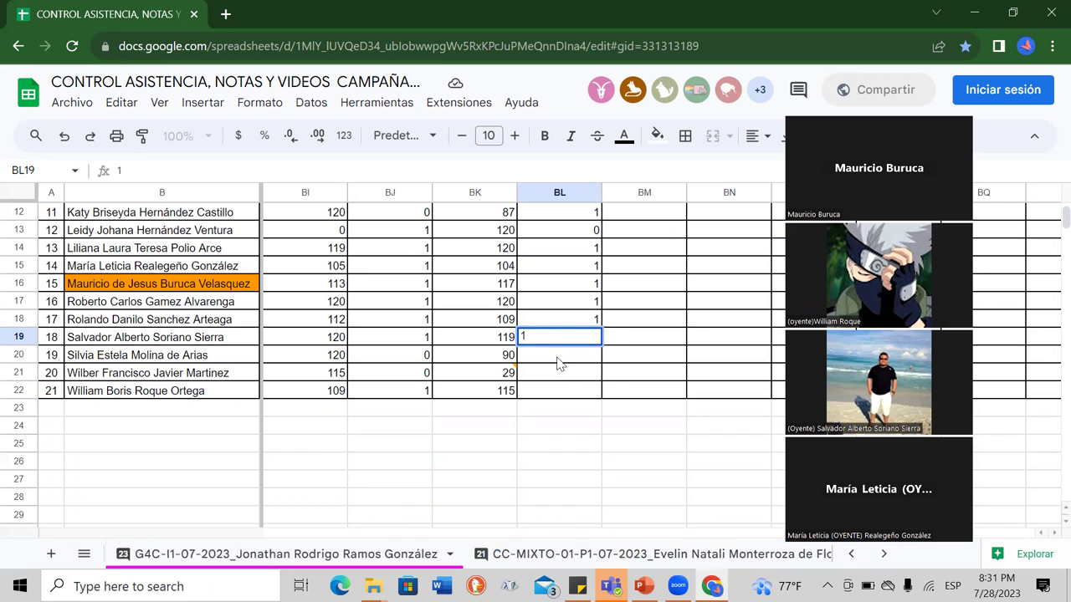
pyautogui.press('Return')
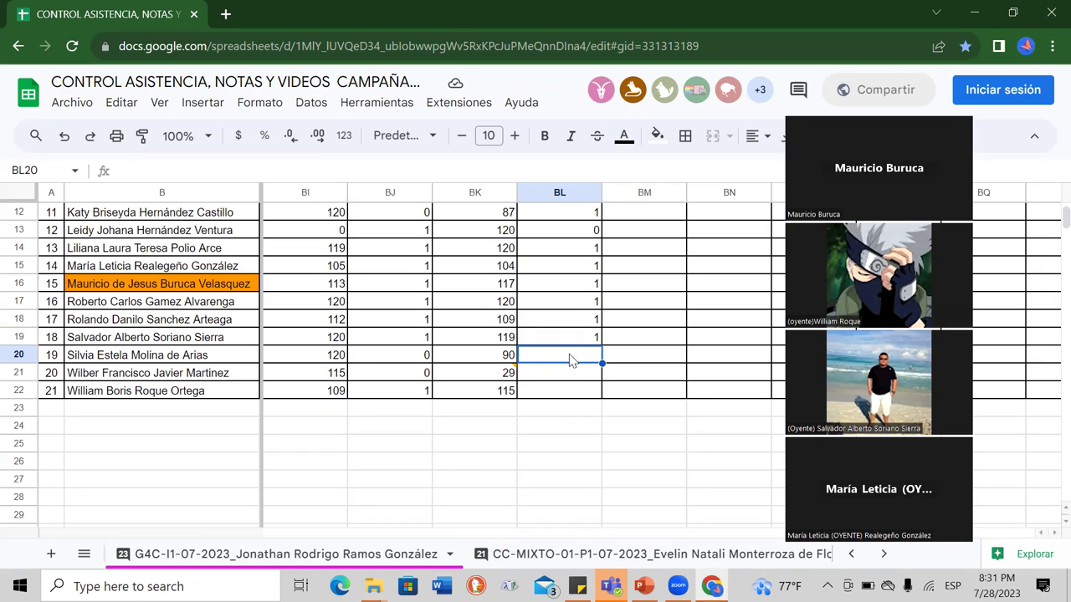
# Correct participant 19's JUEVES 27 attendance to 1 in BJ20
pyautogui.click(426, 360)
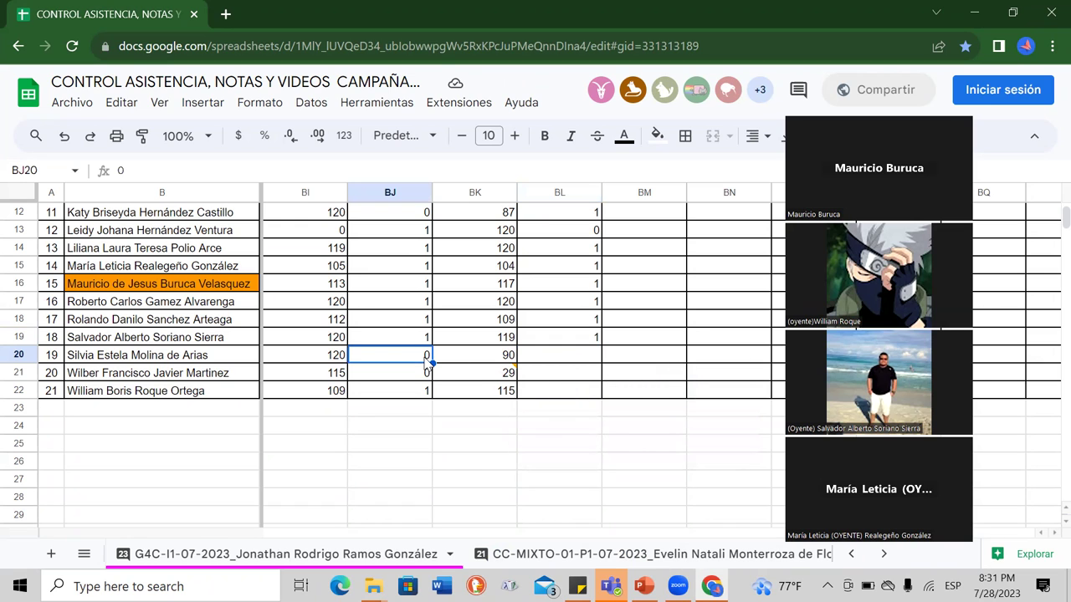
pyautogui.write('1')
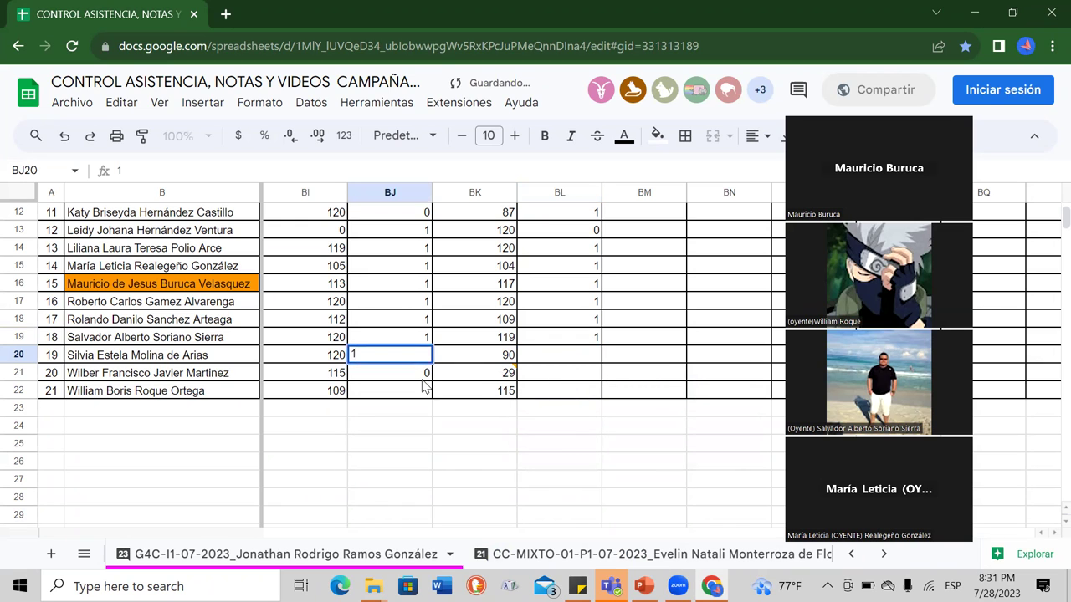
pyautogui.click(408, 391)
pyautogui.click(422, 356)
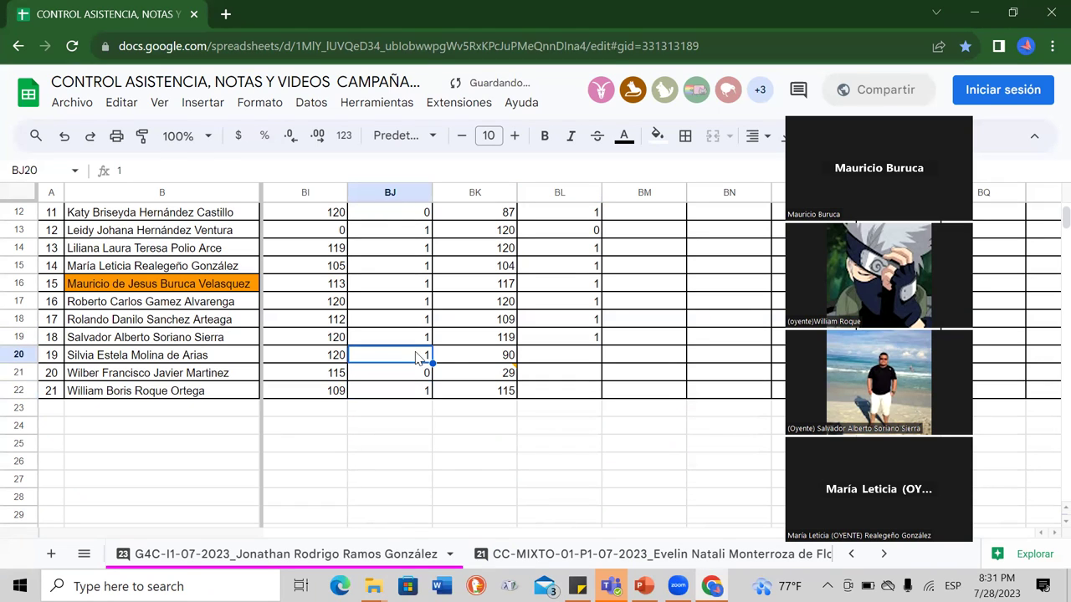
# Try to correct participant 20's JUEVES 27 attendance to 1 in BJ21
pyautogui.click(577, 359)
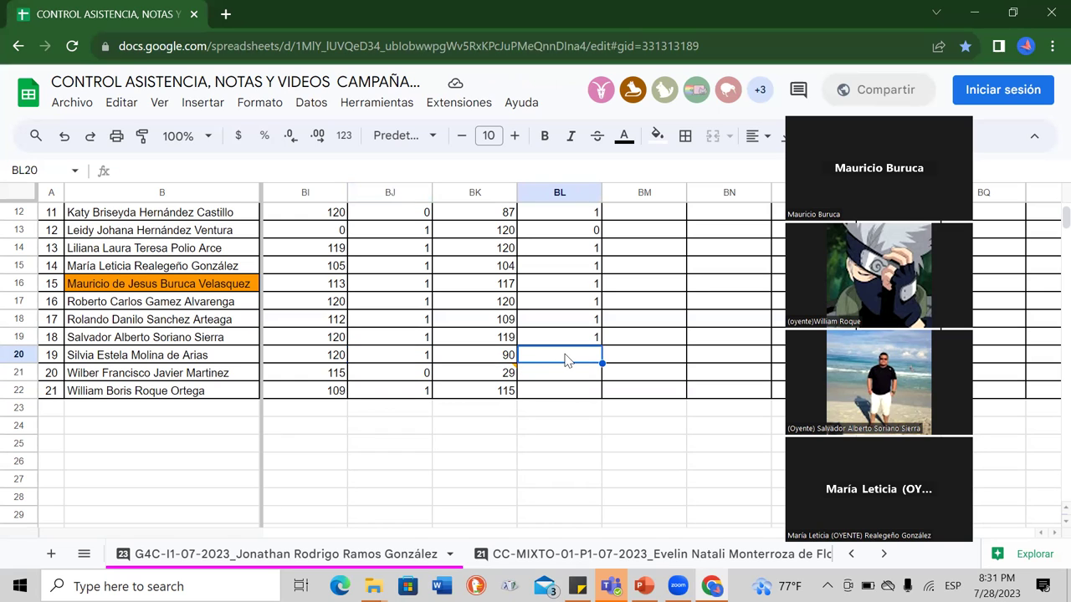
pyautogui.click(423, 373)
pyautogui.write('1')
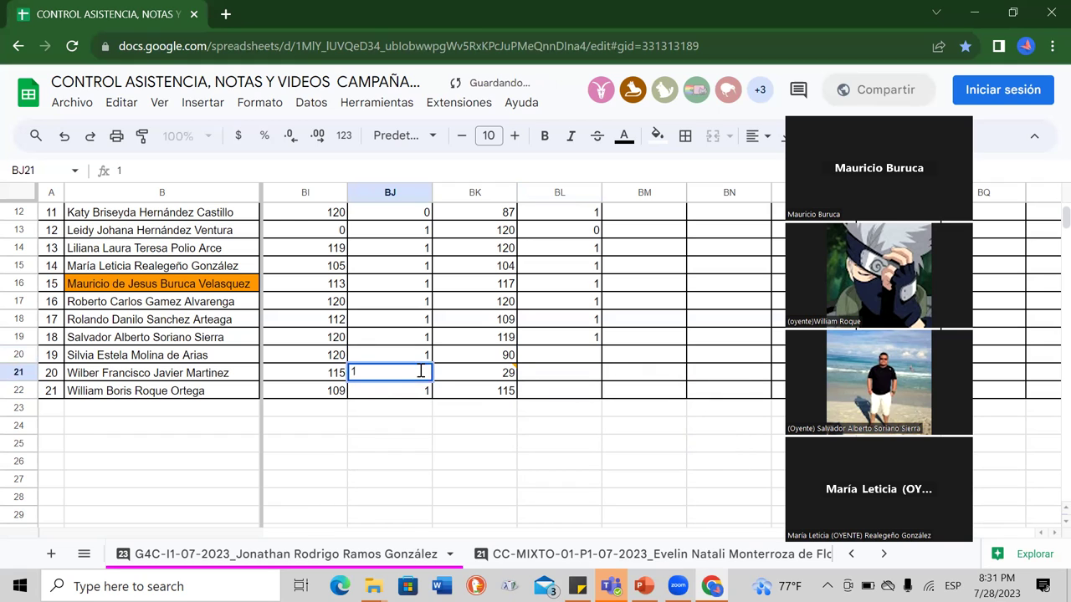
pyautogui.click(463, 368)
pyautogui.scroll(-1, 463, 365)
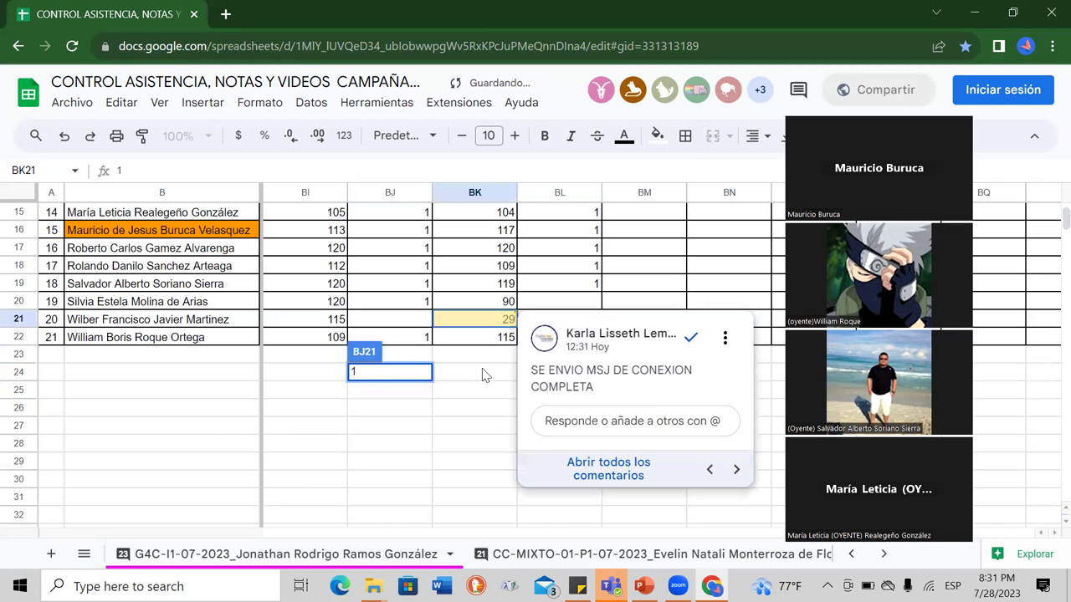
# Enter 1 in BL20 for participant 19's VIERNES 28 attendance and 1 in BJ21 for participant 20's JUEVES 27 attendance
pyautogui.click(569, 301)
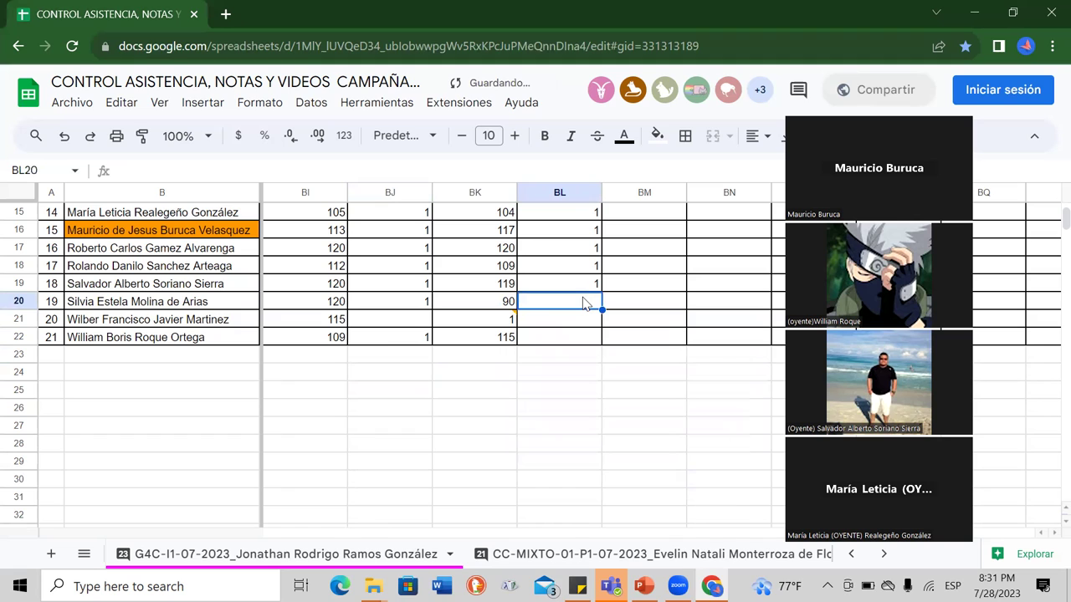
pyautogui.write('1')
pyautogui.click(576, 324)
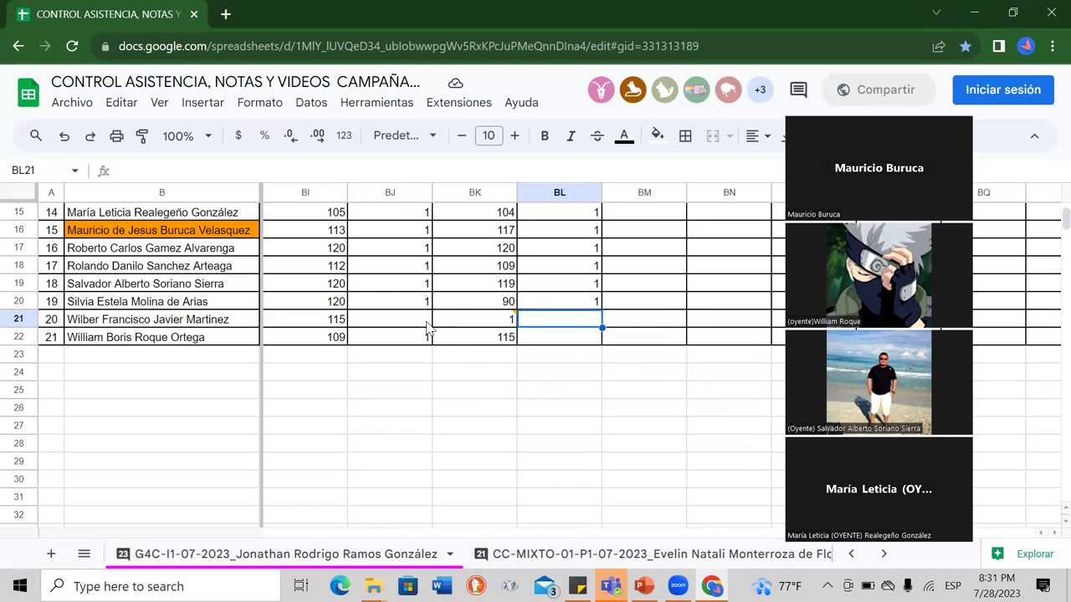
pyautogui.click(427, 325)
pyautogui.write('1')
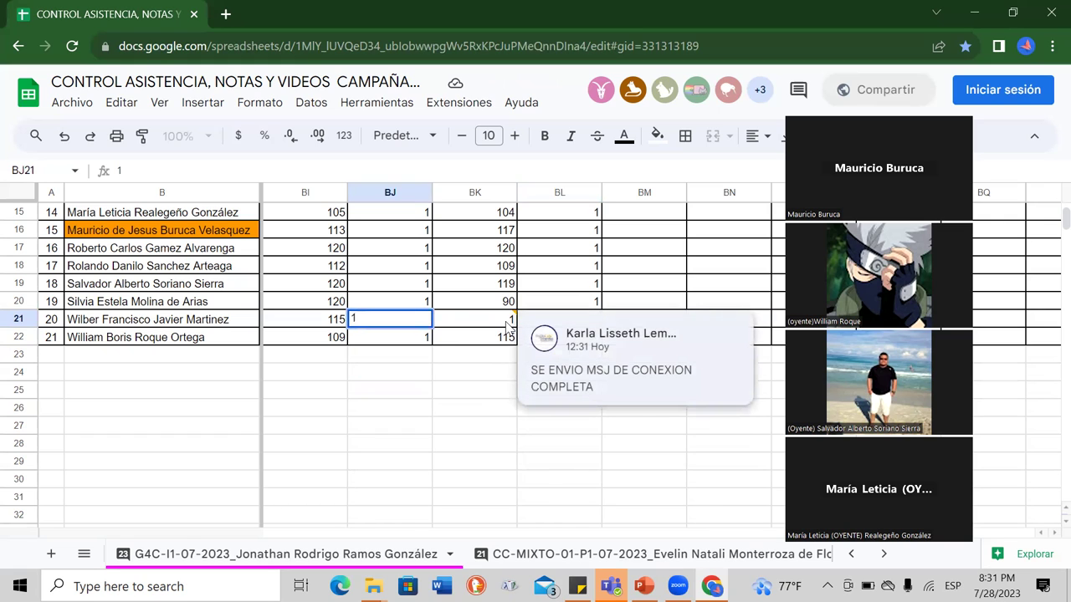
pyautogui.click(505, 326)
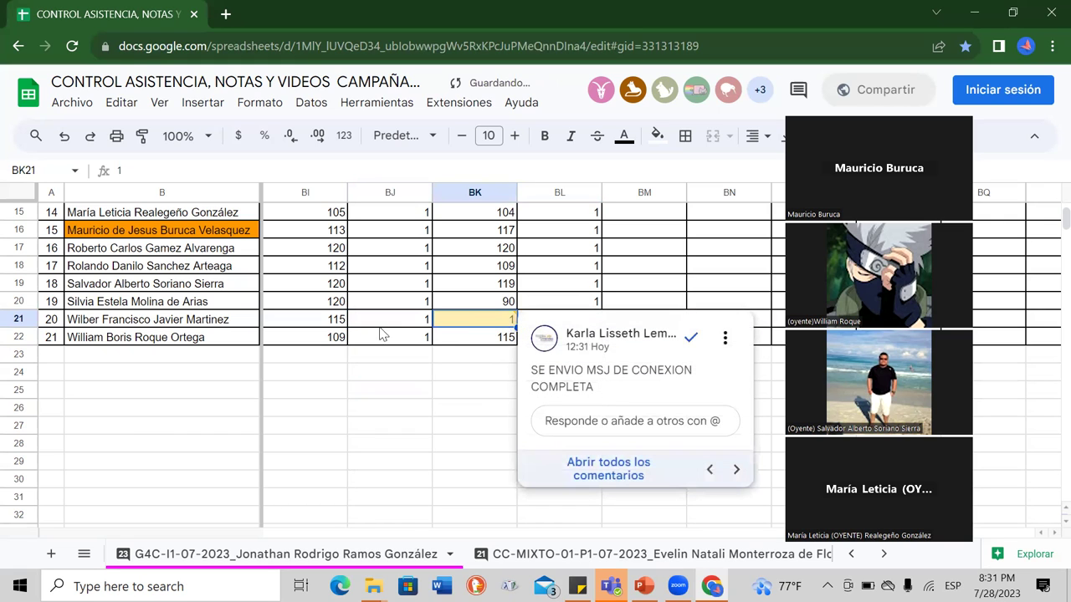
# Undo the last entries in BJ21, BL20 and BK21
pyautogui.hotkey('ctrl', 'z')
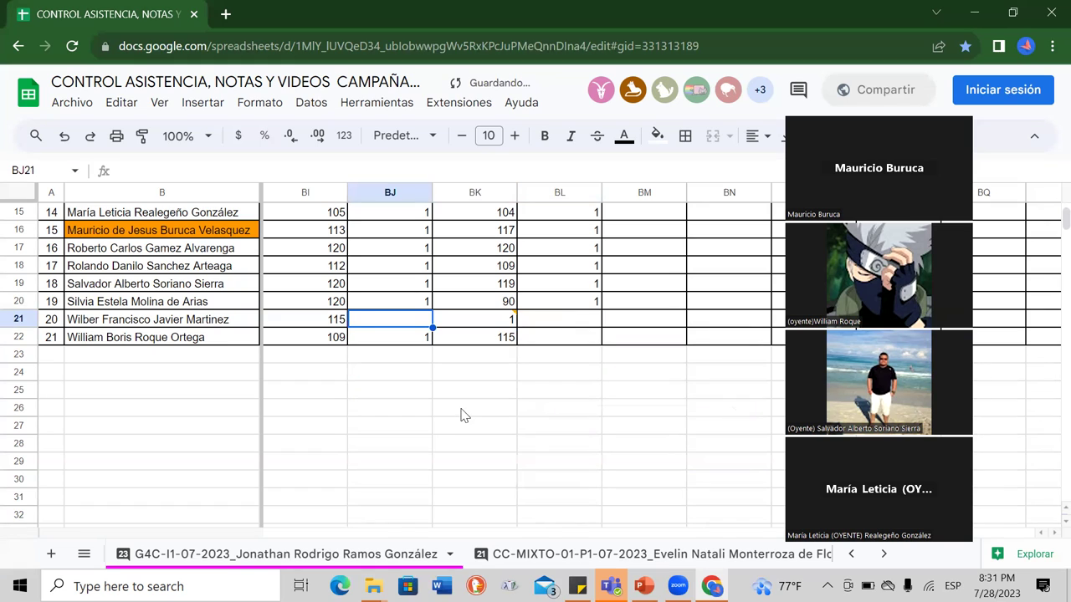
pyautogui.hotkey('ctrl', 'z')
pyautogui.hotkey('ctrl', 'z')
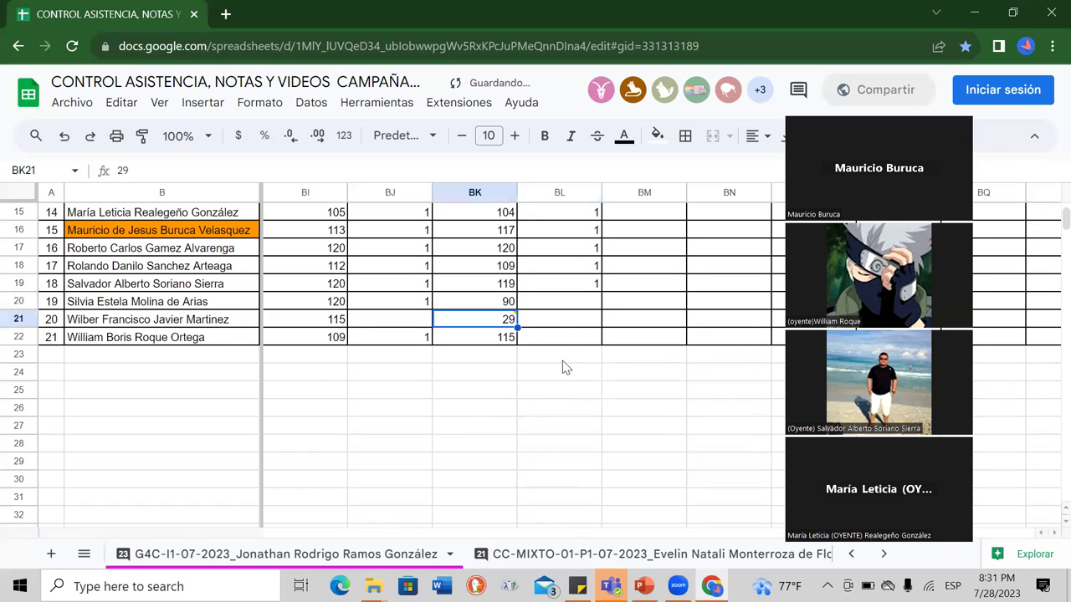
# Enter 1 in BJ21 for participant 20's JUEVES 27 attendance and 1 in BL20 for participant 19's VIERNES 28 attendance
pyautogui.press('Left')
pyautogui.write('1')
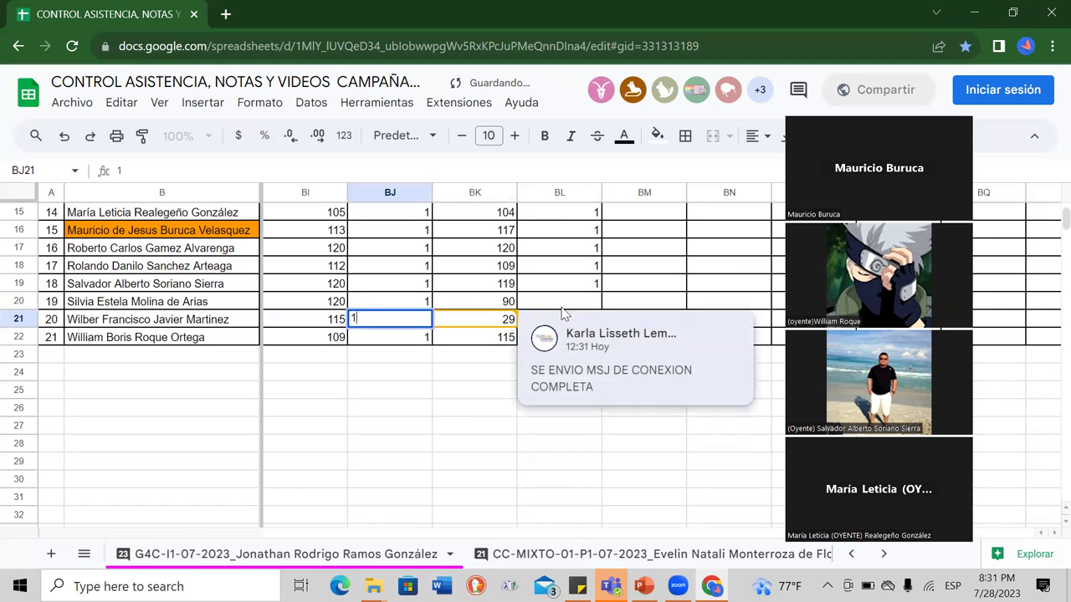
pyautogui.click(585, 303)
pyautogui.write('1')
pyautogui.press('Return')
# Mark participants 20 and 21 as present on VIERNES 28 by entering 1 in BL21 and BL22
pyautogui.write('1')
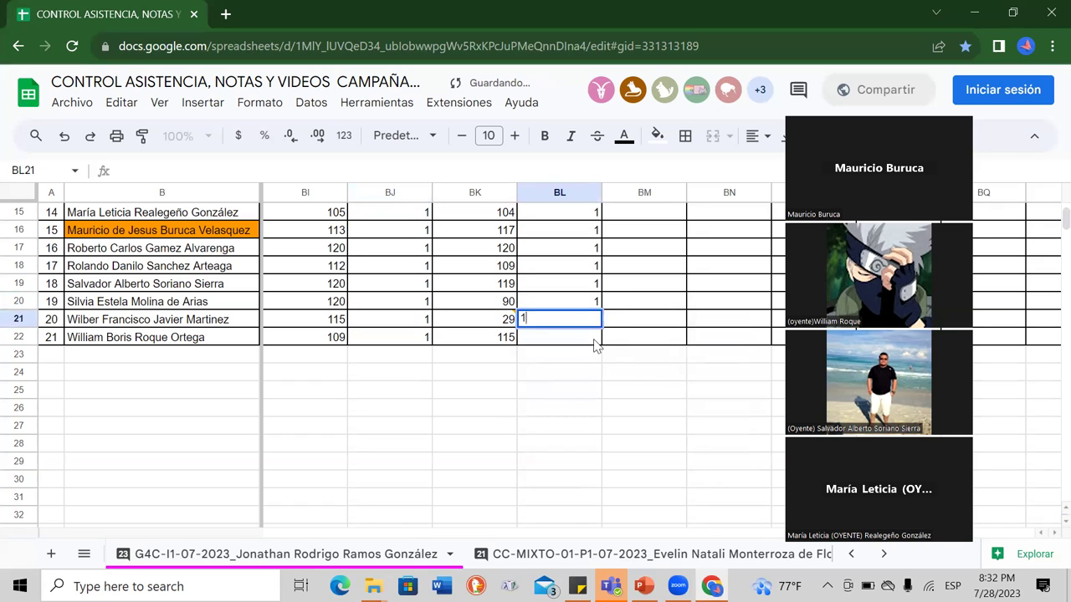
pyautogui.press('Return')
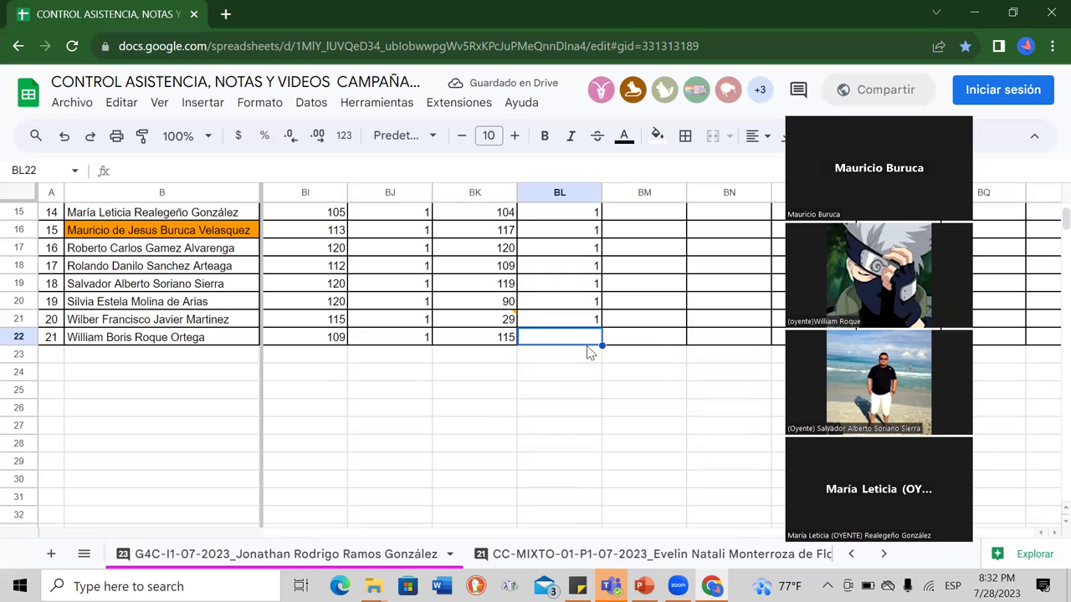
pyautogui.write('1')
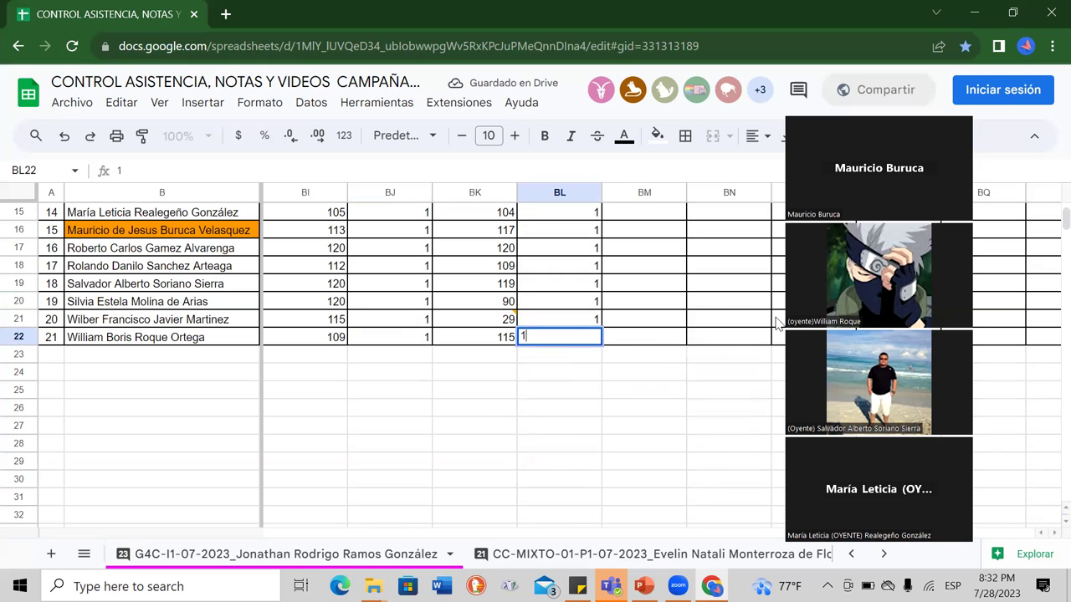
pyautogui.click(599, 427)
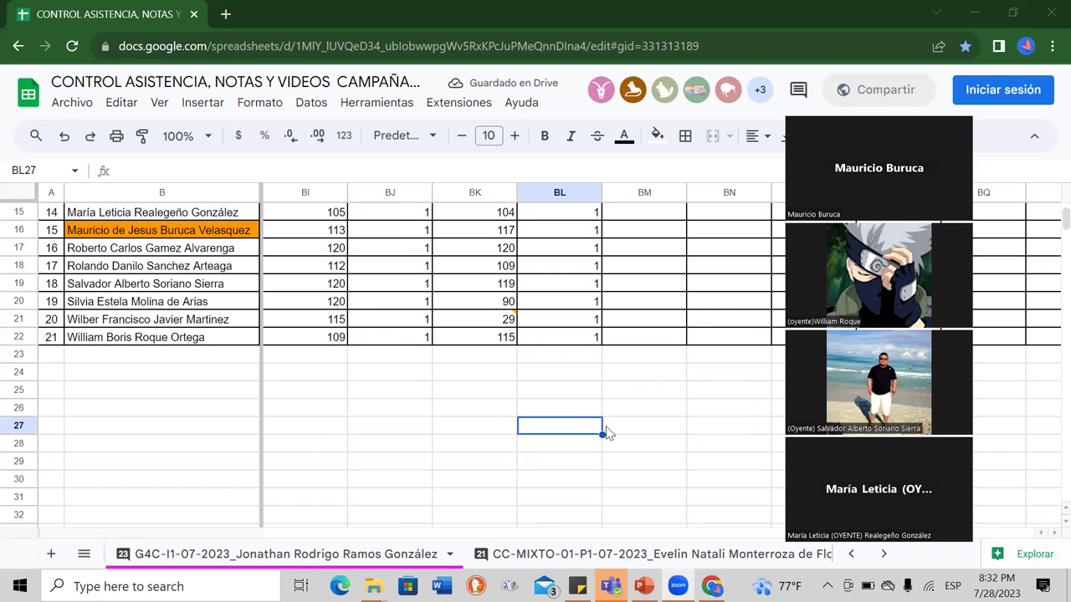
# Look over the filled-in attendance list and switch to the class 19 presentation in PowerPoint
pyautogui.click(301, 374)
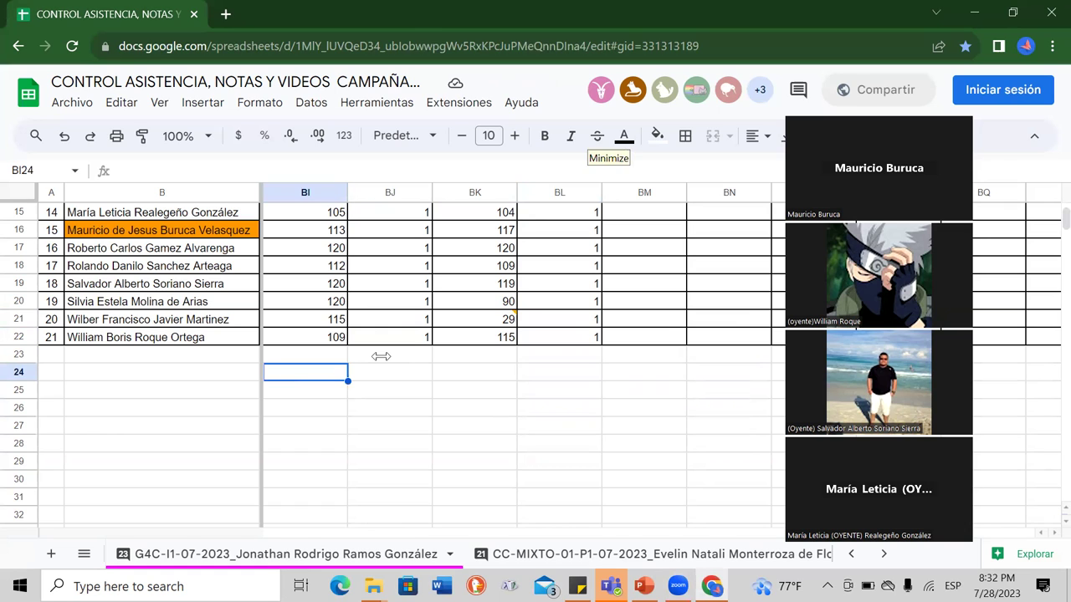
pyautogui.moveTo(494, 333)
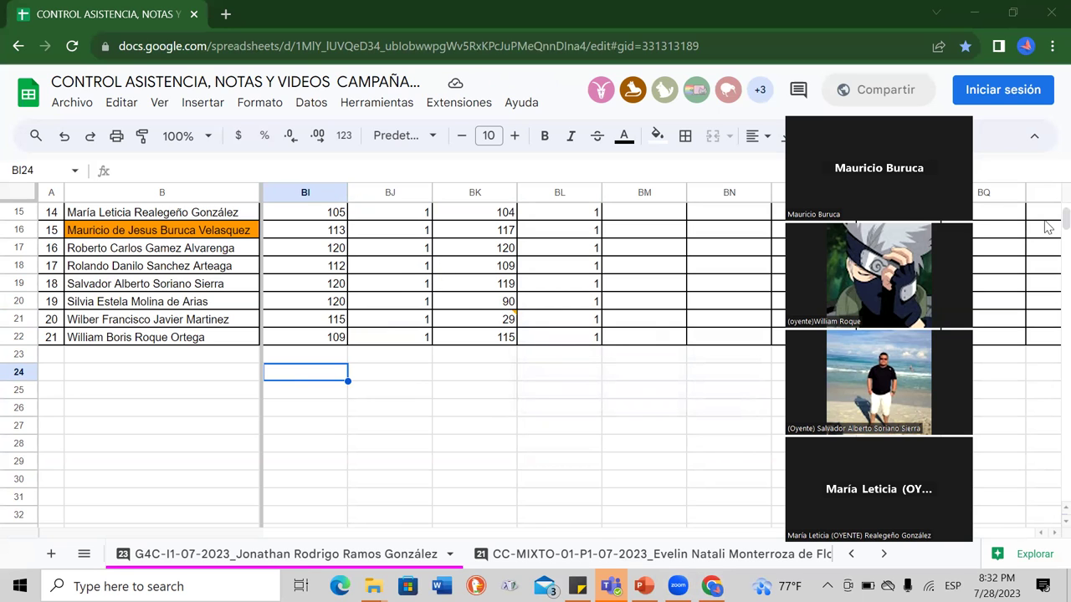
pyautogui.scroll(5, 1048, 216)
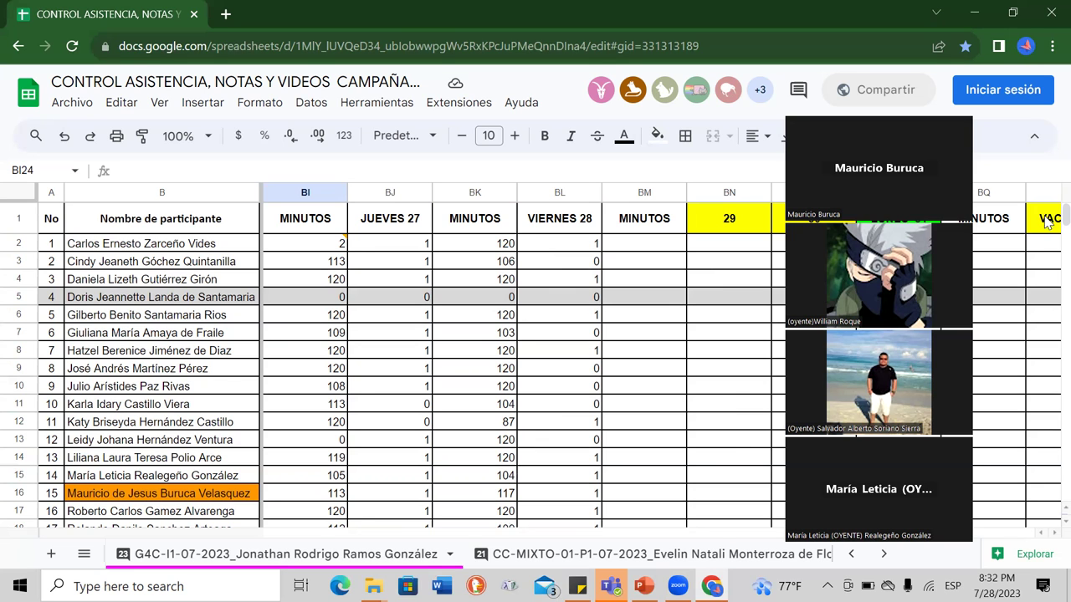
pyautogui.scroll(-6, 1046, 220)
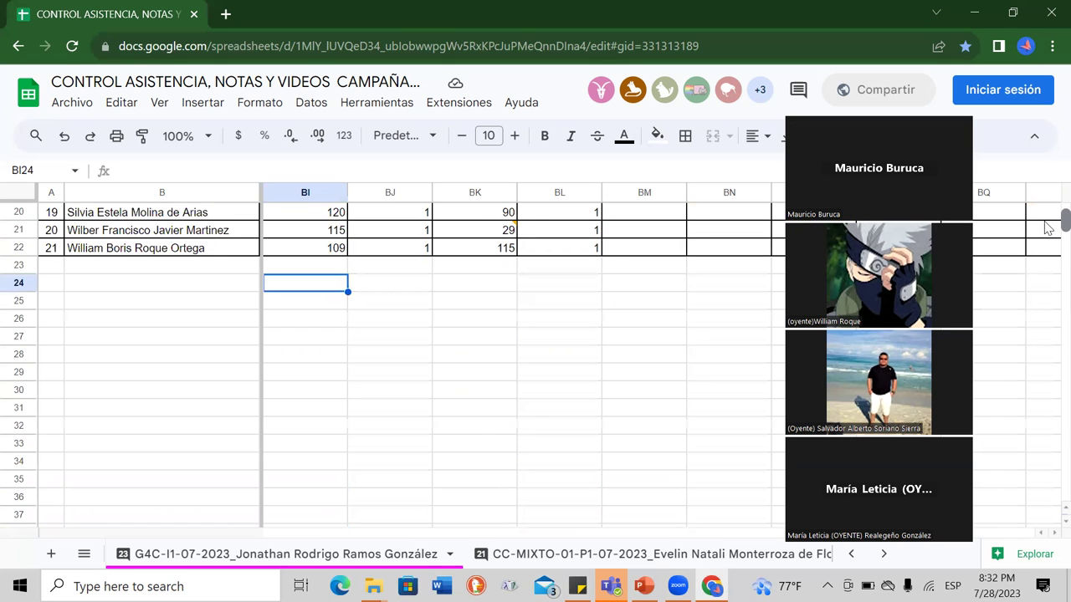
pyautogui.scroll(4, 1046, 228)
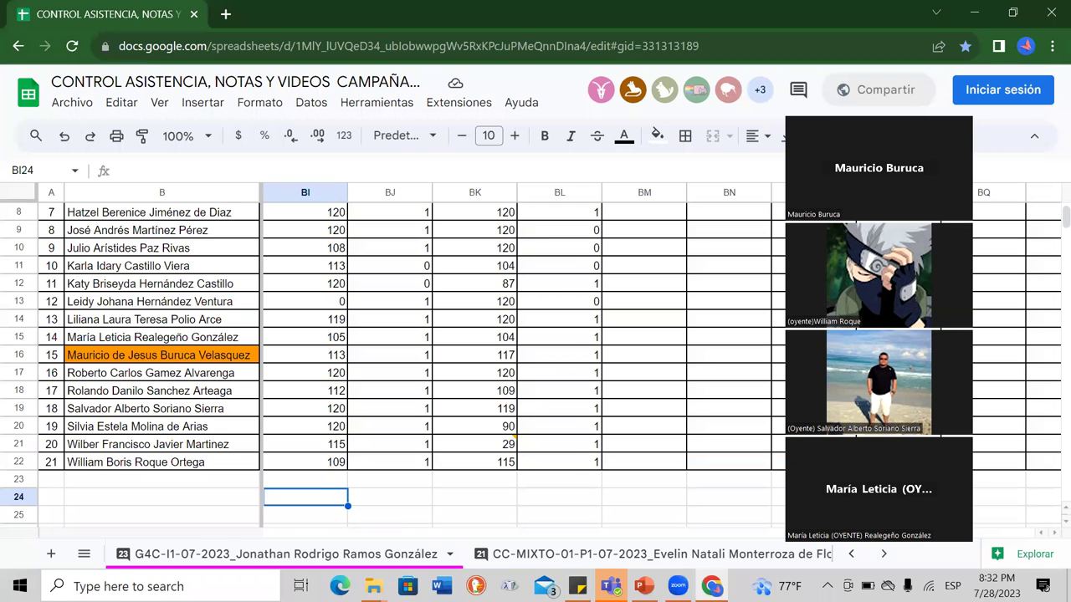
pyautogui.hotkey('alt', 'Tab')
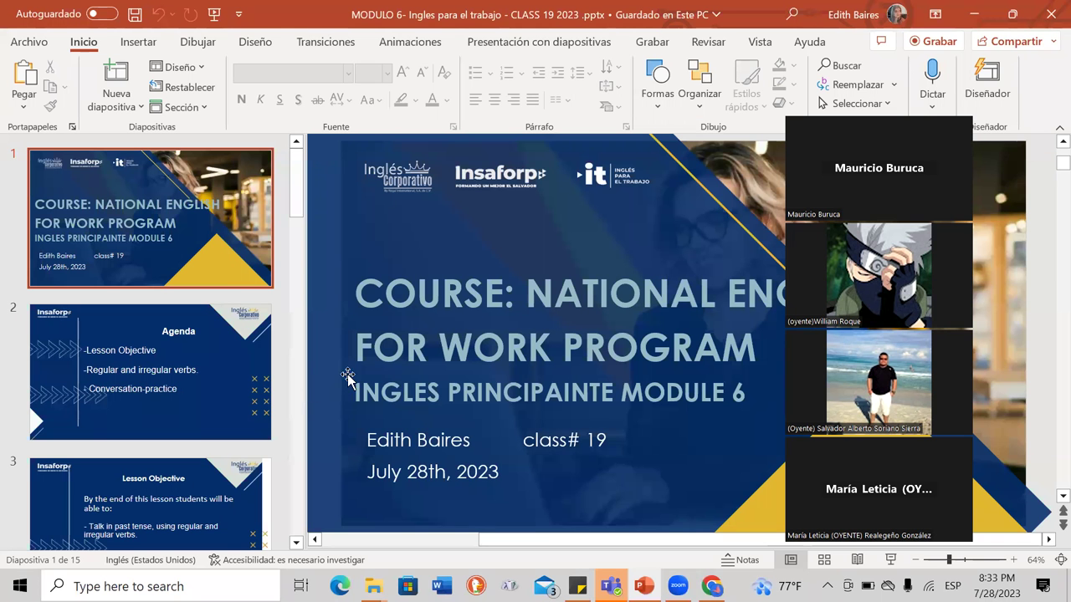